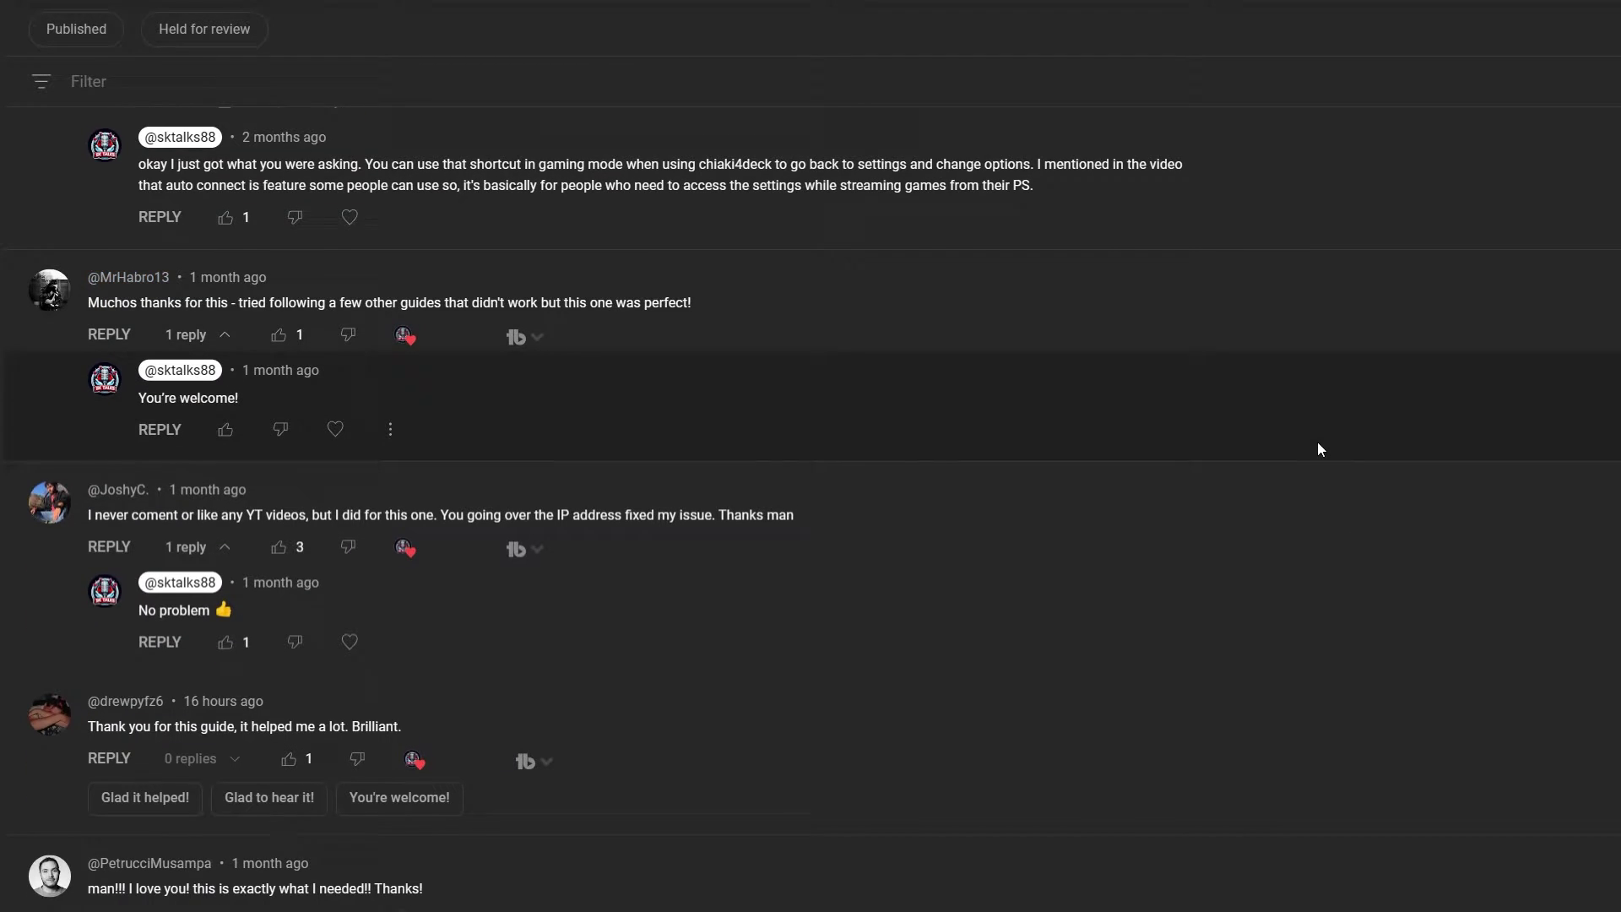
- Read through the published viewer comments on the chiaki4deck guide for recurring questions and problems
scroll(1318, 443, "down", 7)
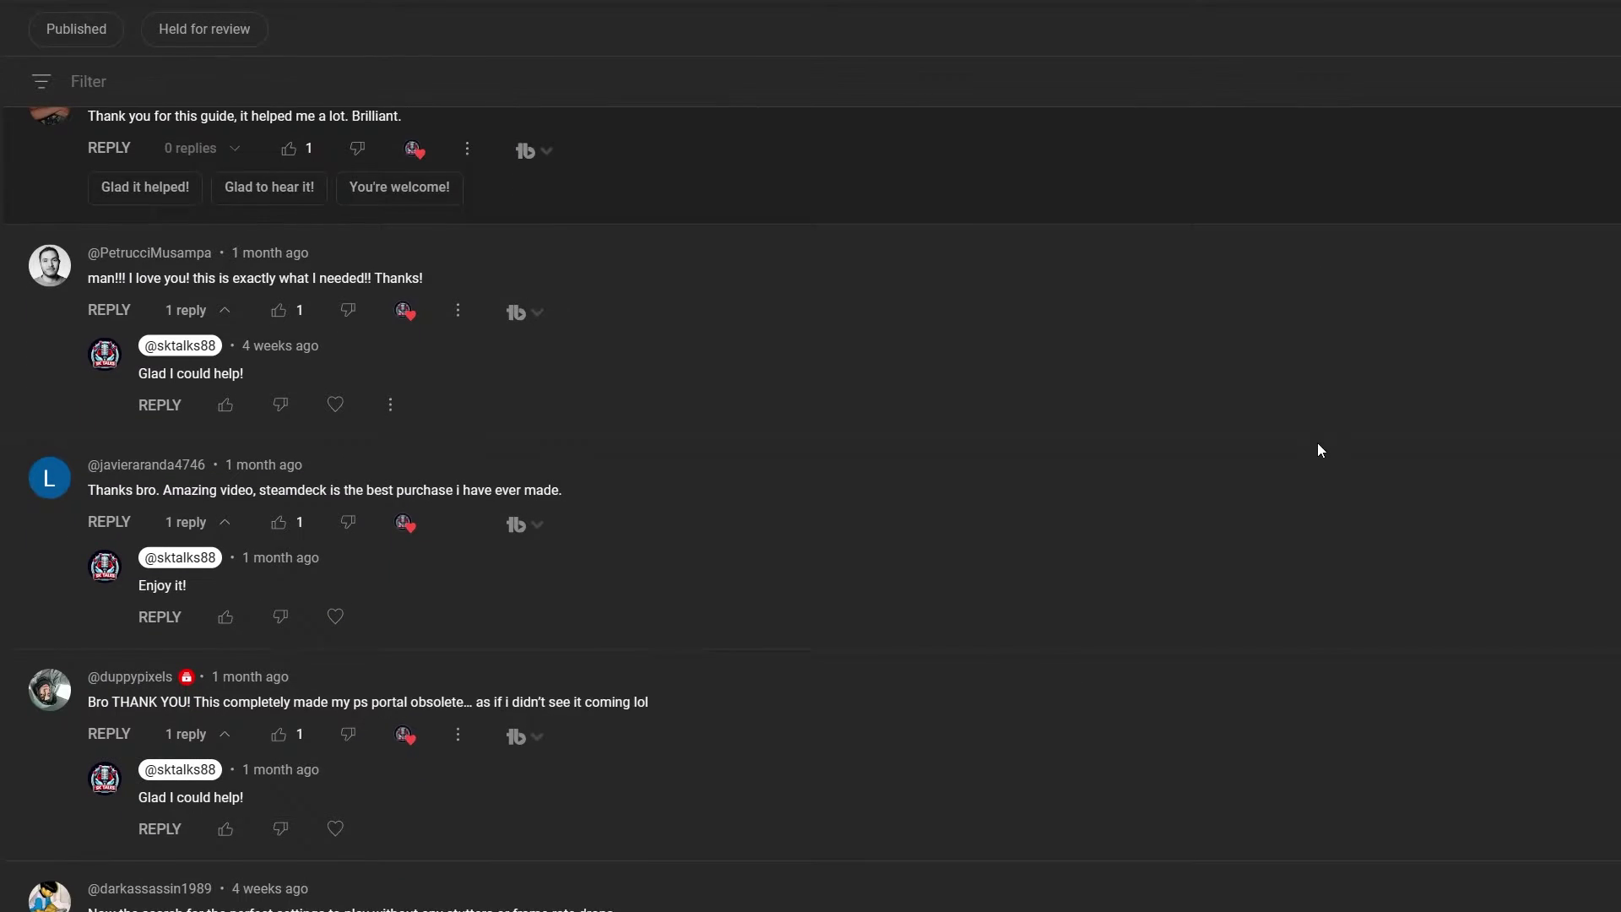
scroll(1318, 443, "down", 9)
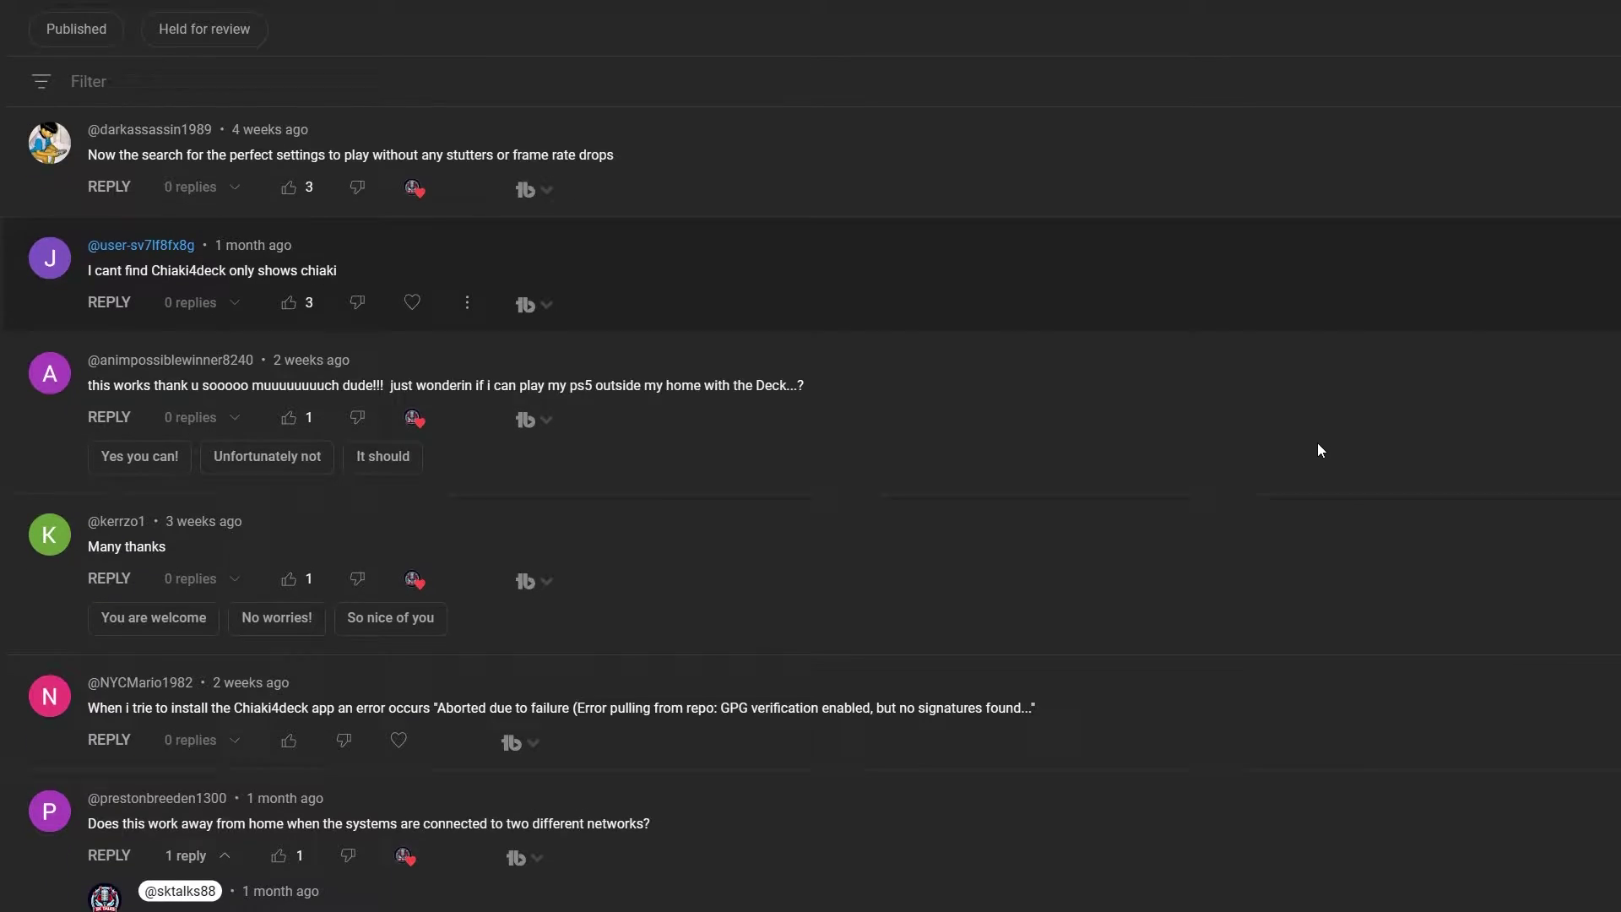
scroll(1320, 450, "down", 7)
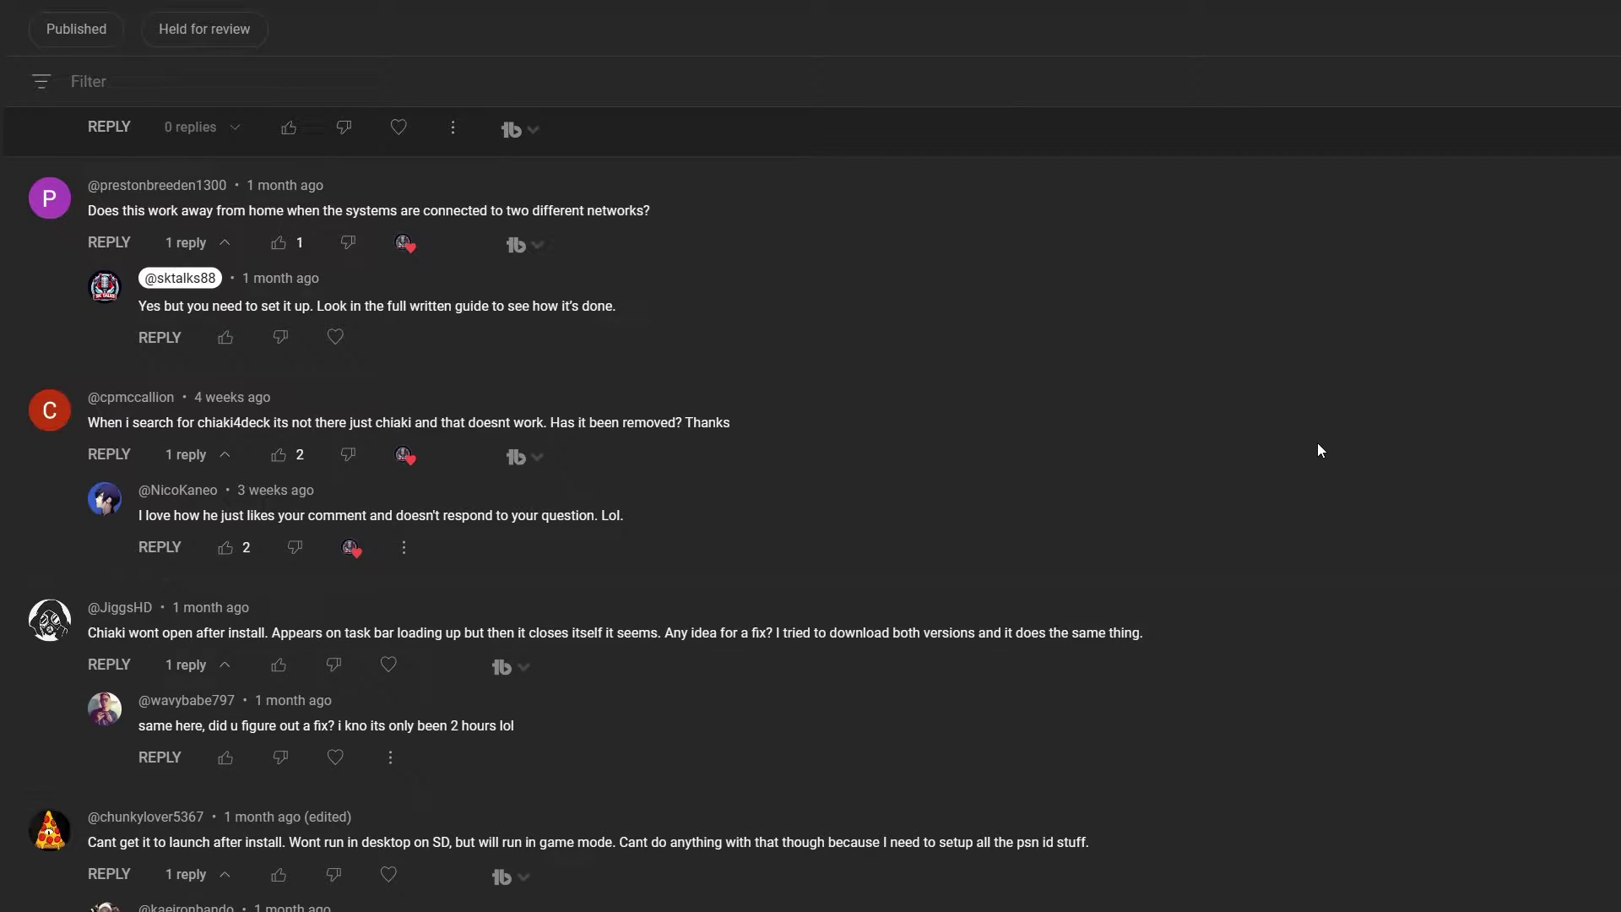
scroll(1320, 450, "down", 8)
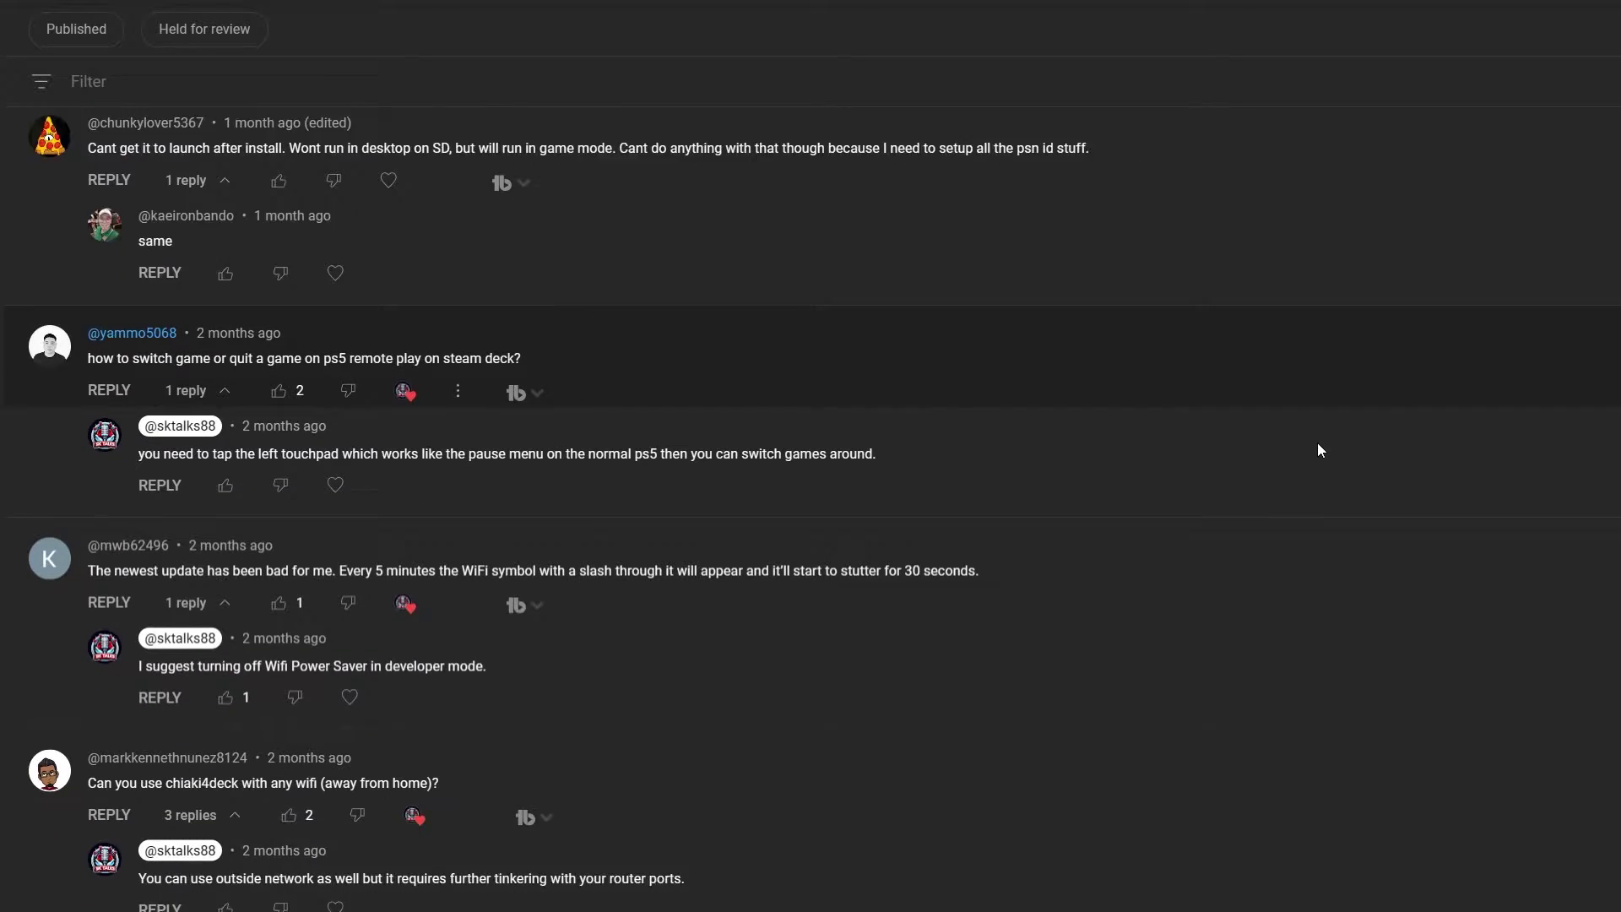
scroll(1321, 450, "down", 8)
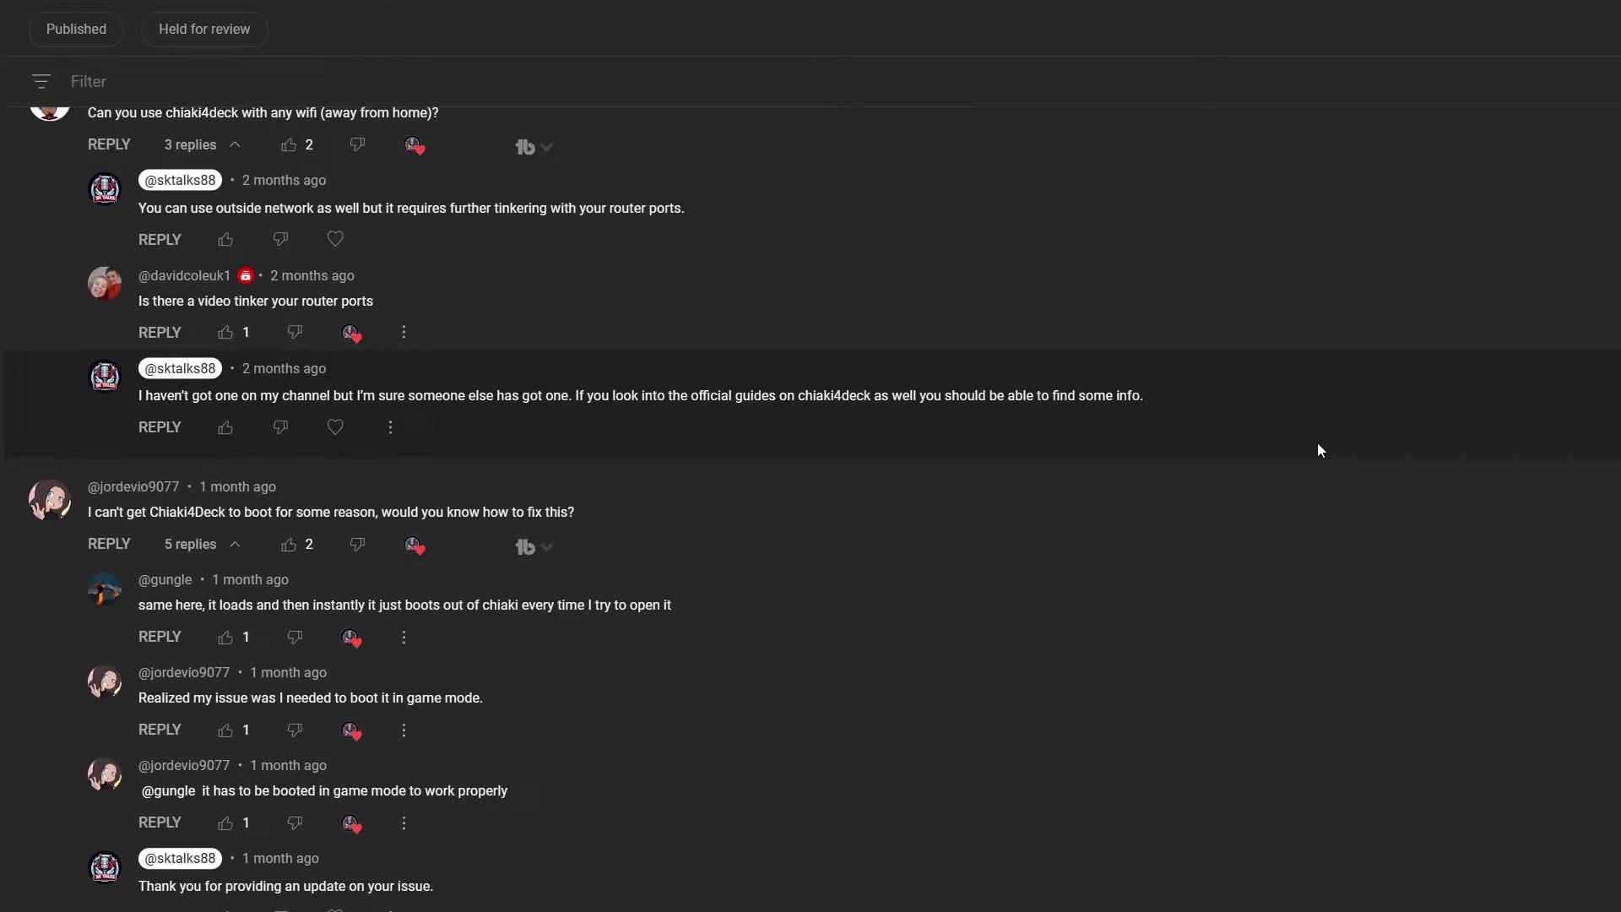
scroll(1321, 450, "down", 7)
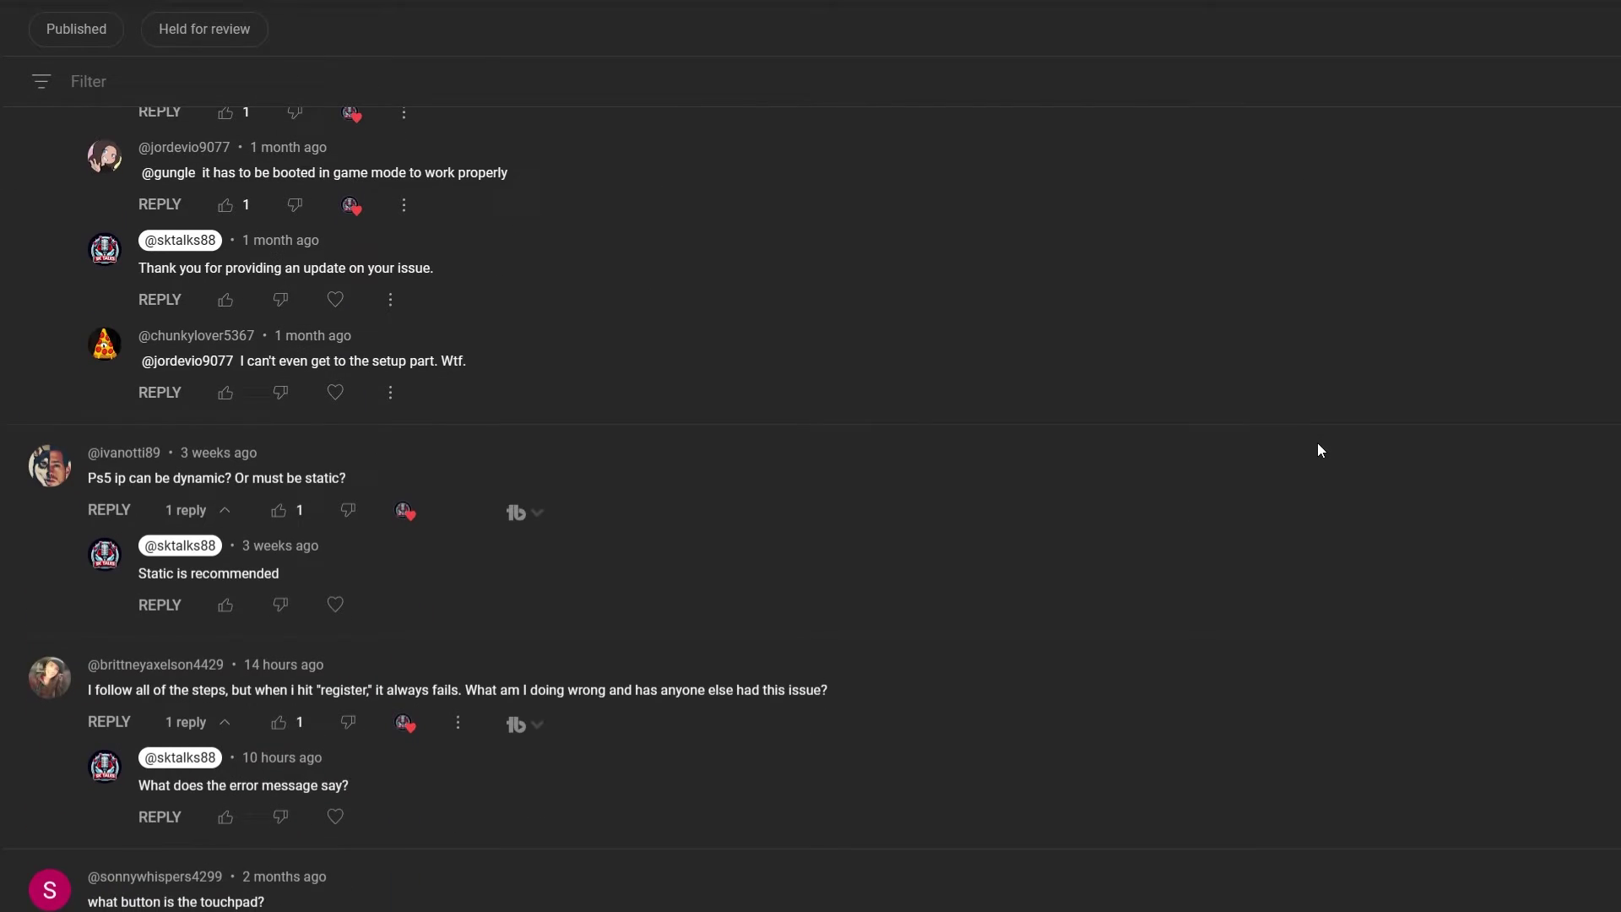
scroll(1321, 450, "down", 9)
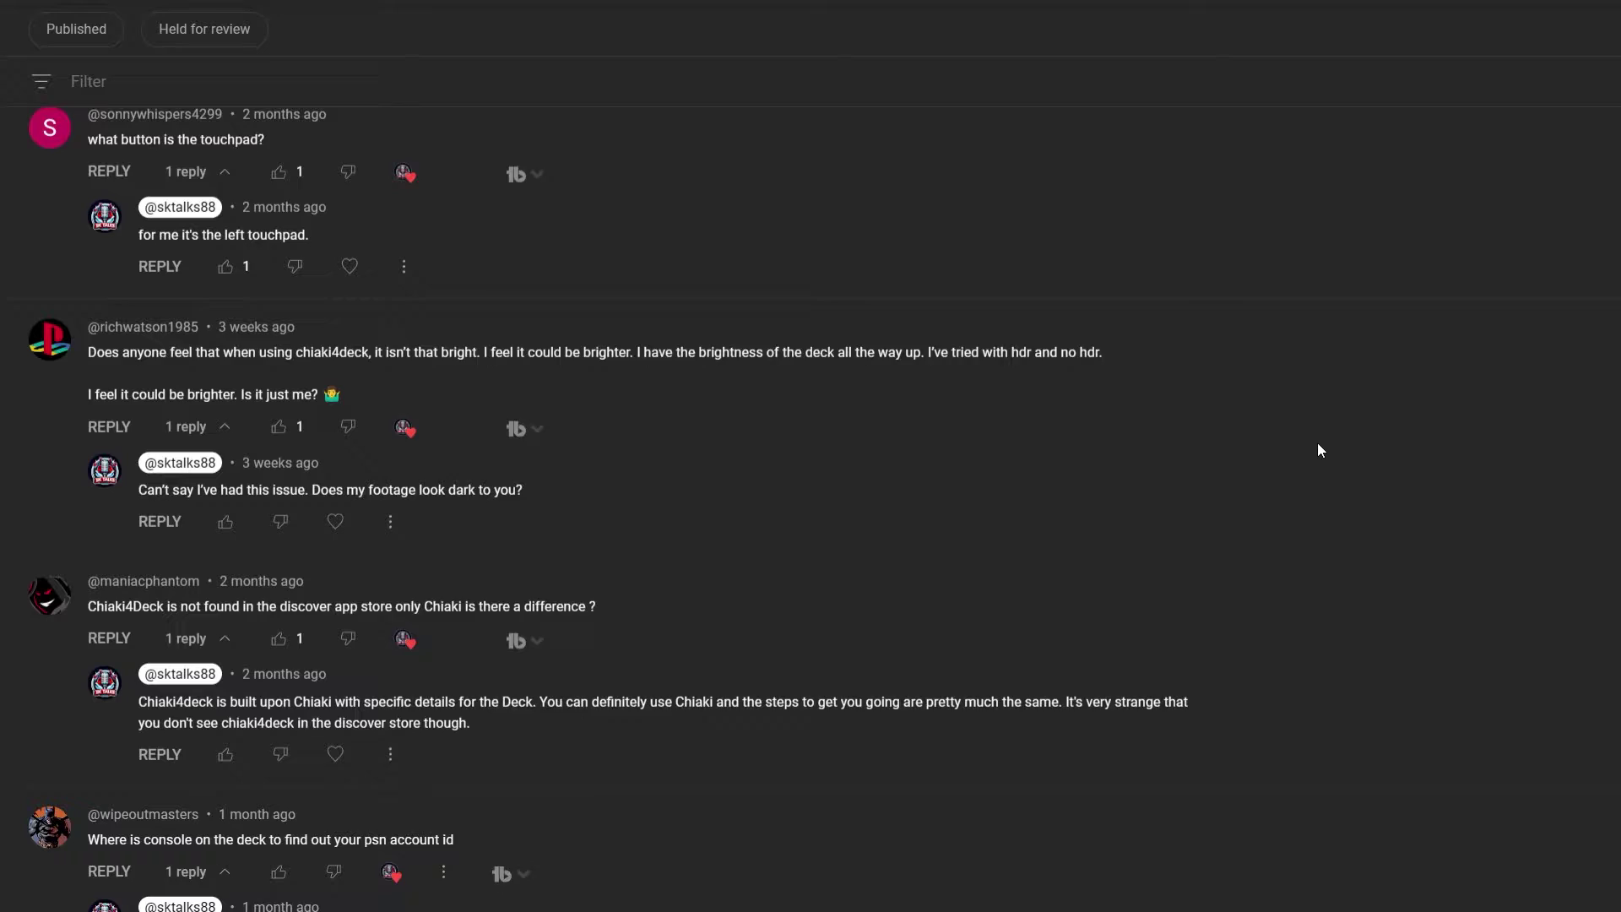
scroll(1317, 444, "down", 11)
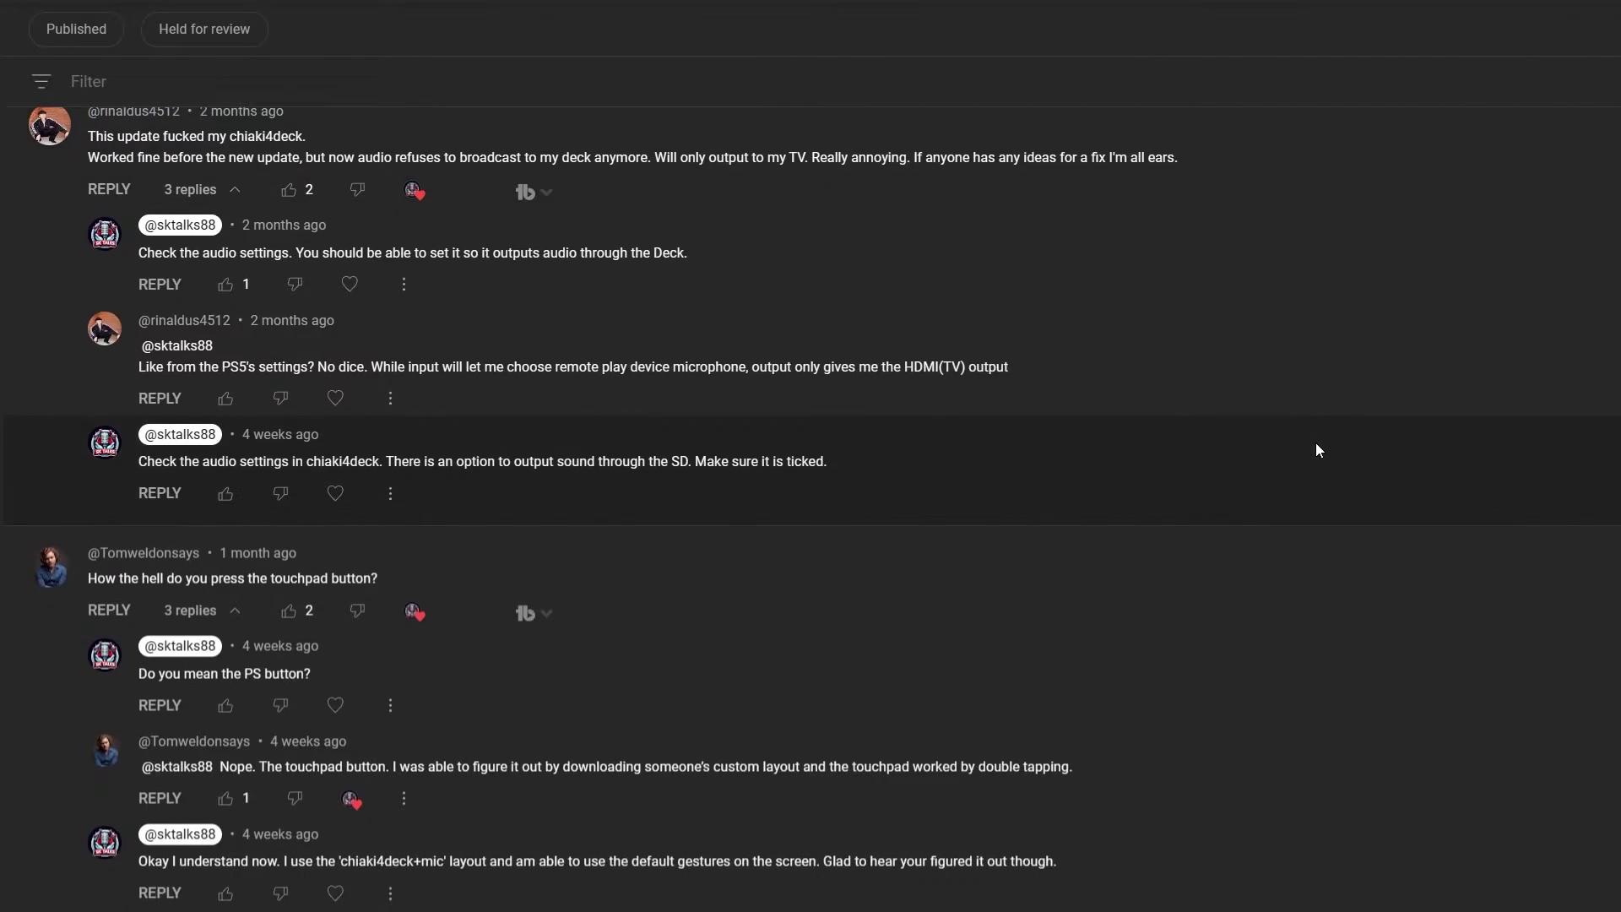
scroll(1317, 449, "down", 10)
- Highlight the comments about Chiaki4deck missing from the Discover store and where to find the console on the Deck
left_click_drag(88, 243, 272, 277)
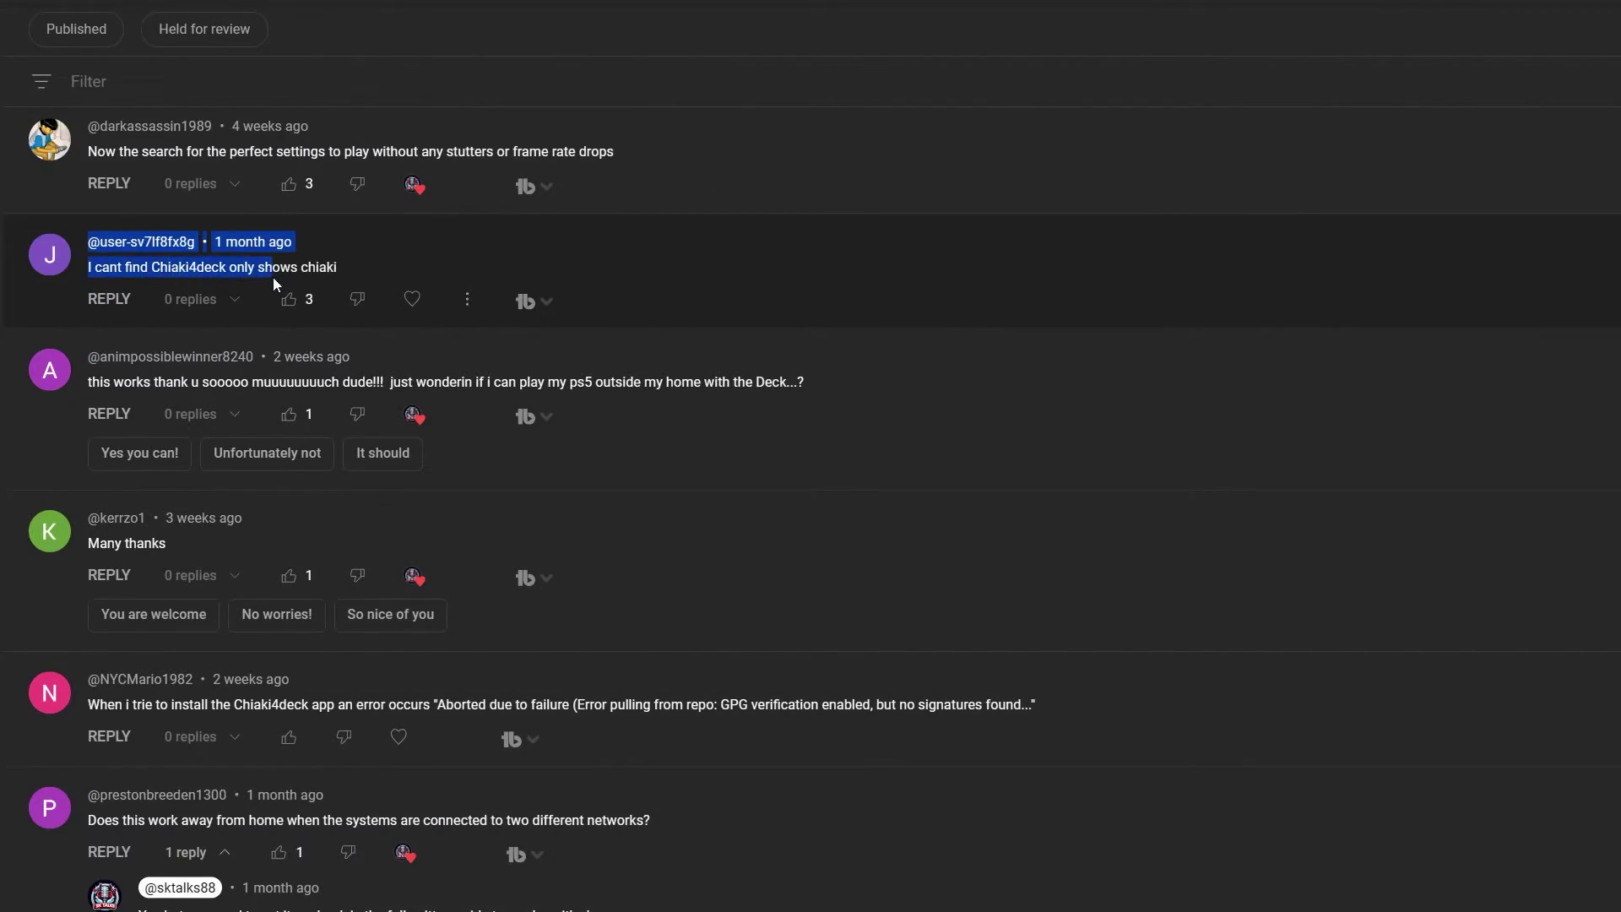
scroll(272, 277, "down", 10)
left_click_drag(88, 147, 726, 148)
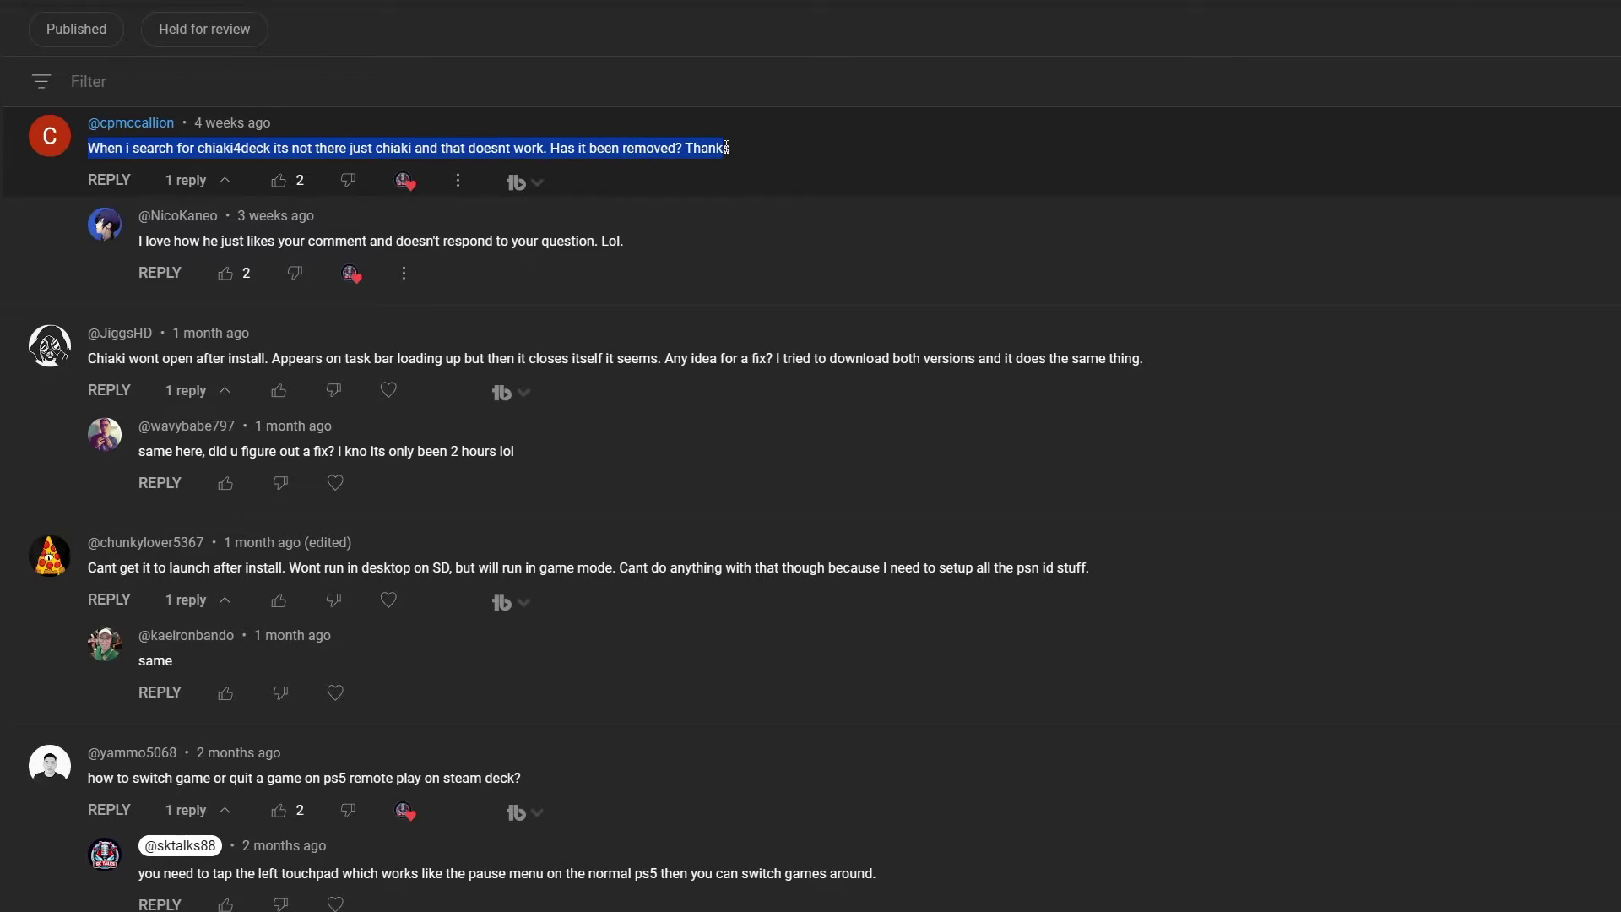
scroll(904, 890, "up", 15)
left_click_drag(88, 332, 595, 334)
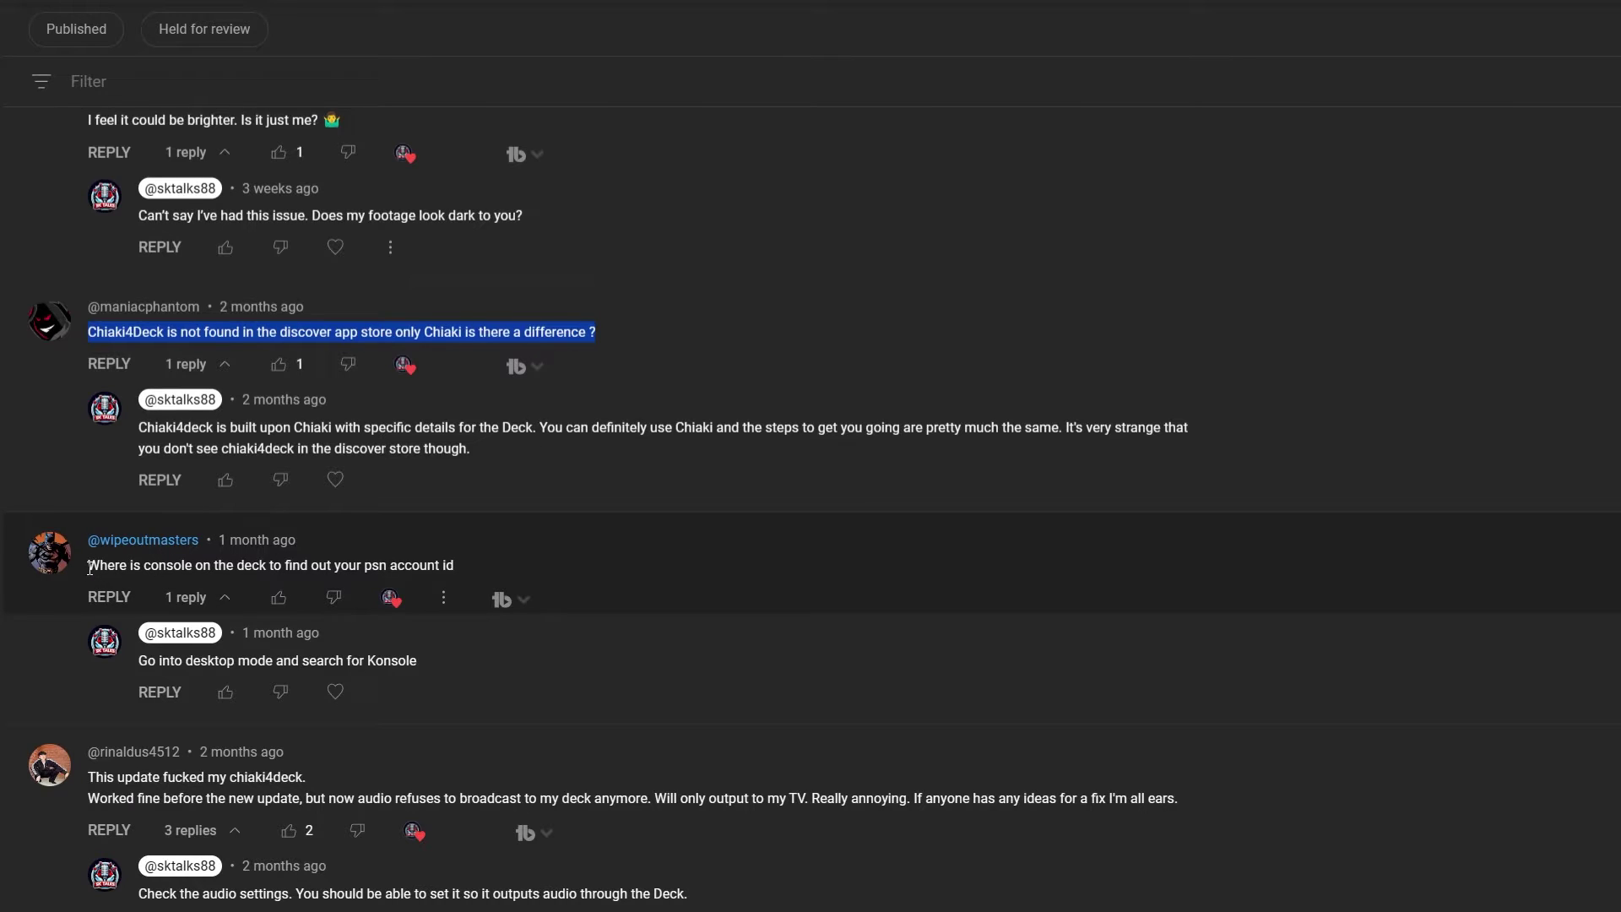
left_click_drag(88, 566, 447, 576)
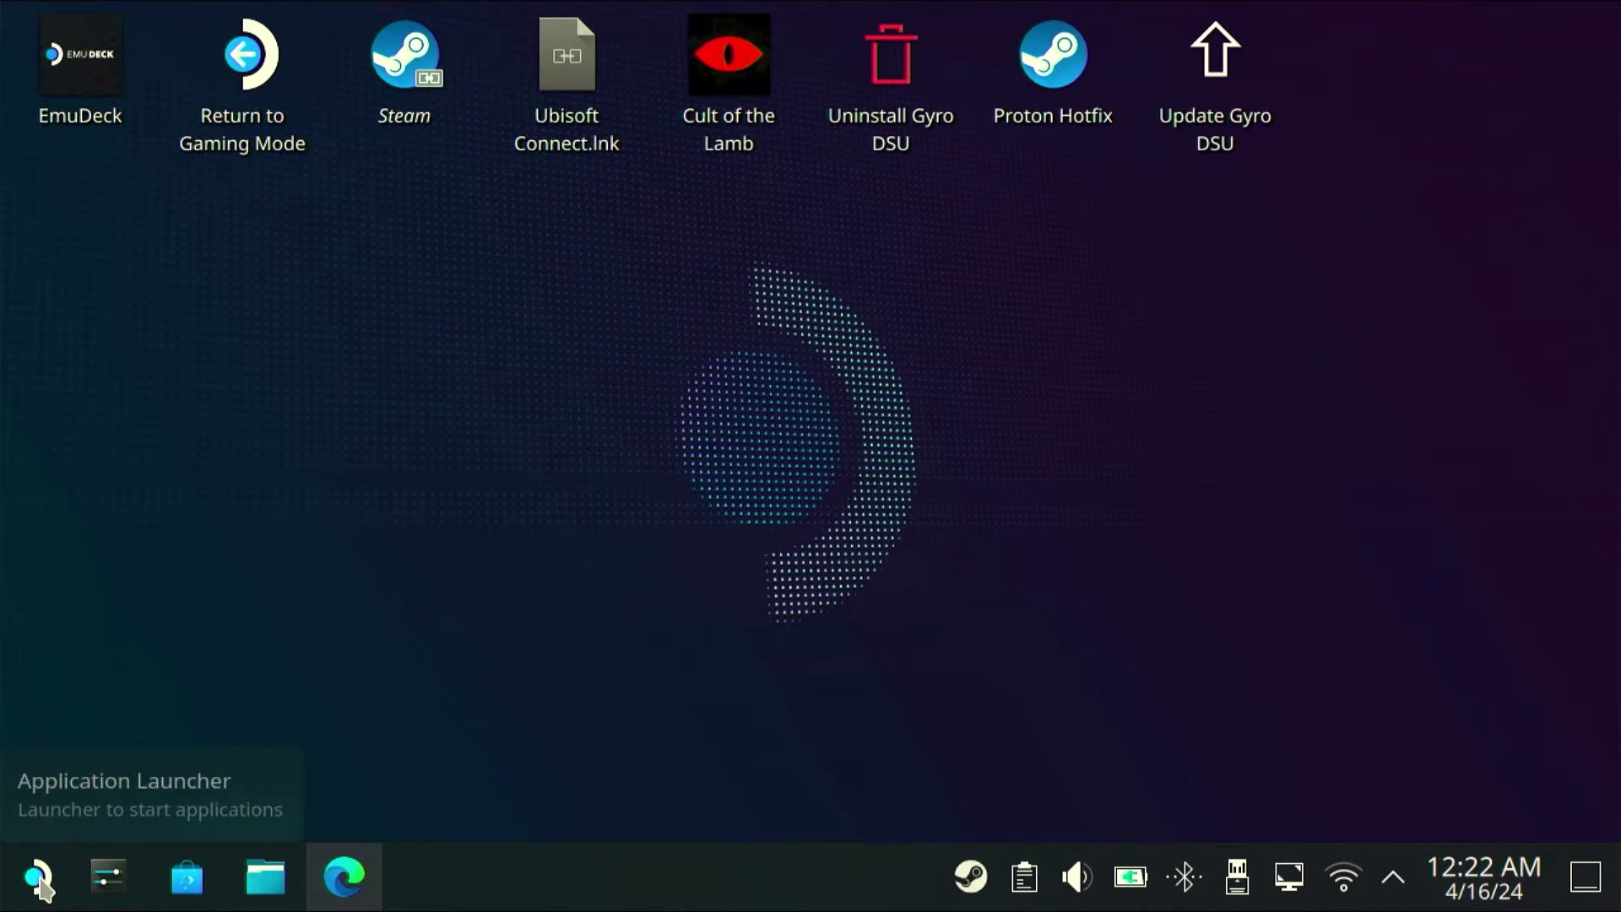
- Switch to the Steam Deck desktop and open the Konsole terminal
left_click(38, 880)
type("konsole")
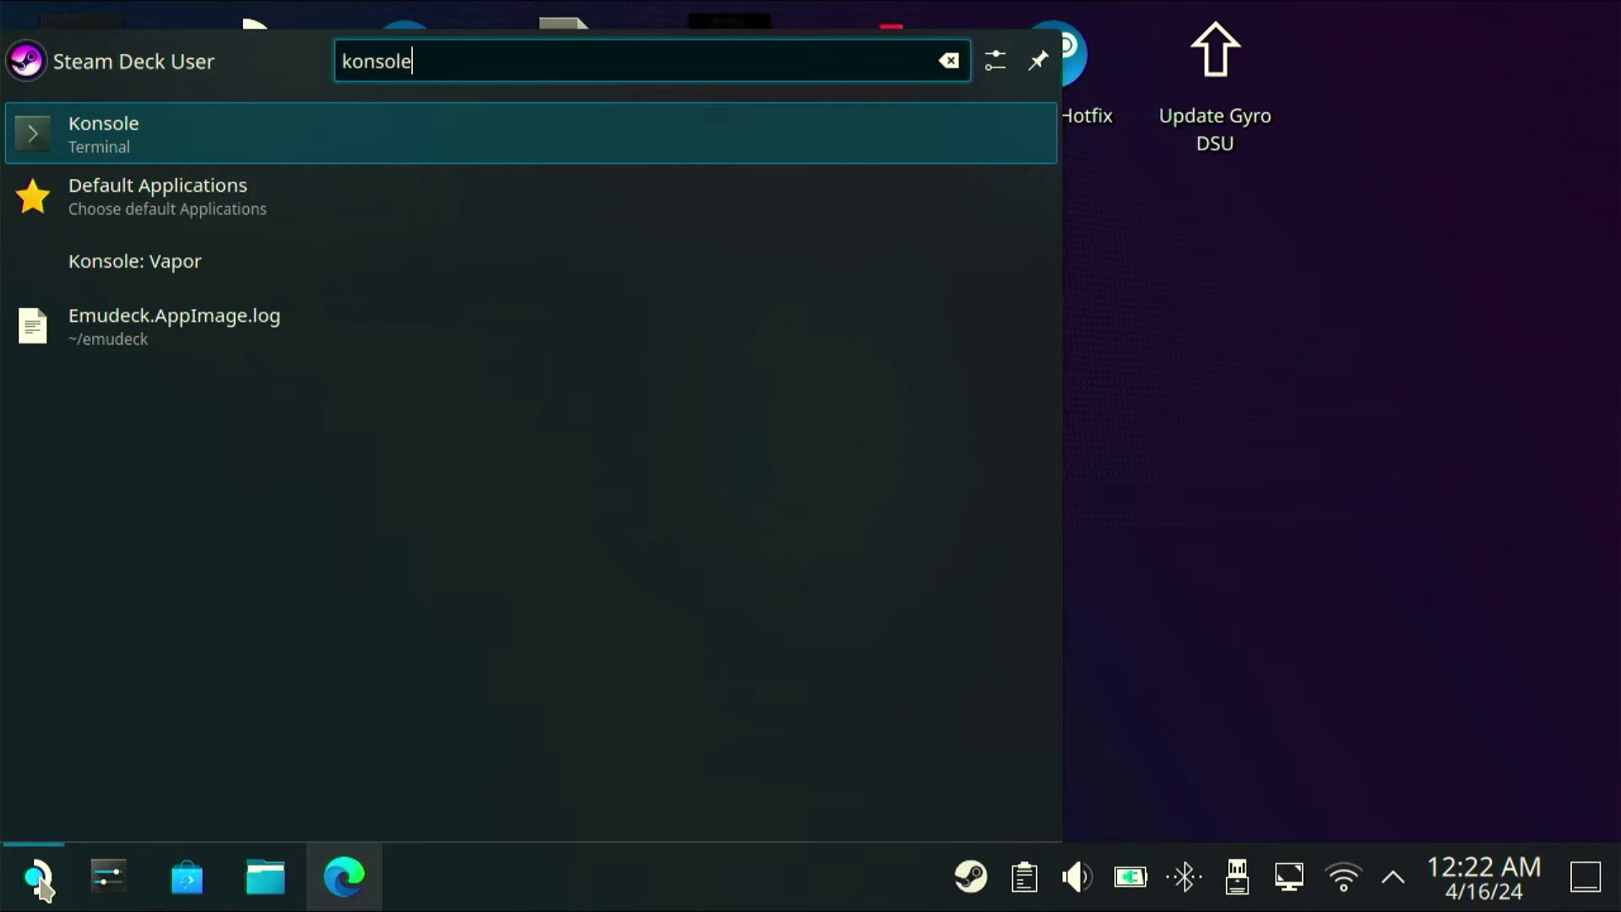
key("Return")
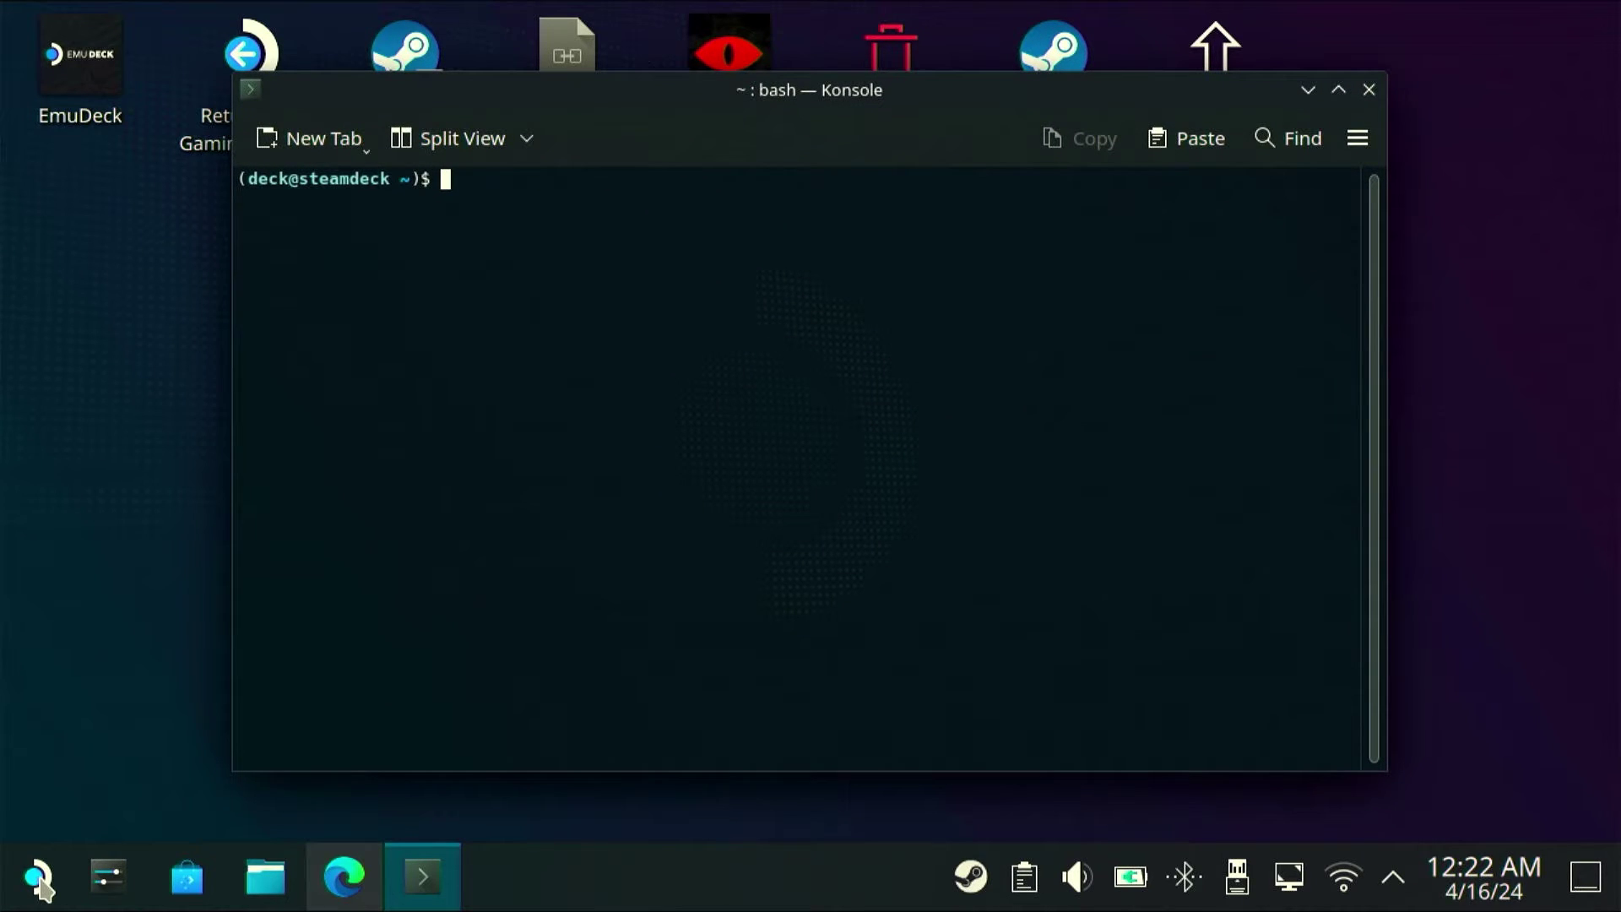
- Run "flatpak install -y io.github.streetpea.Chiaki4deck" and choose remote 1, the system flathub
left_click(1203, 145)
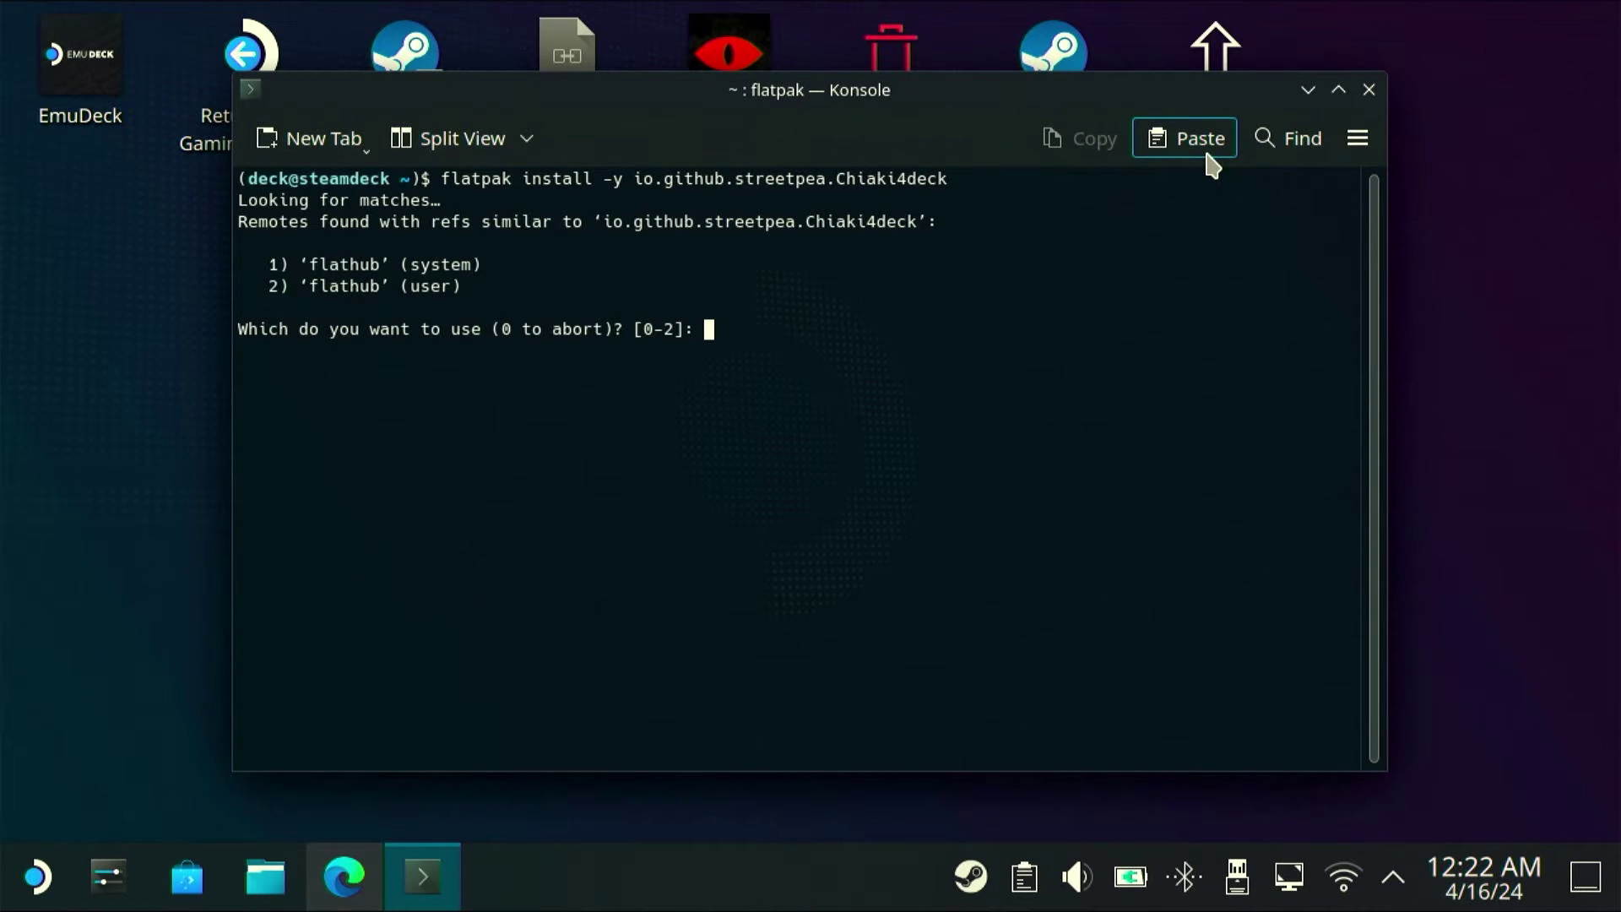
type("1")
key("Return")
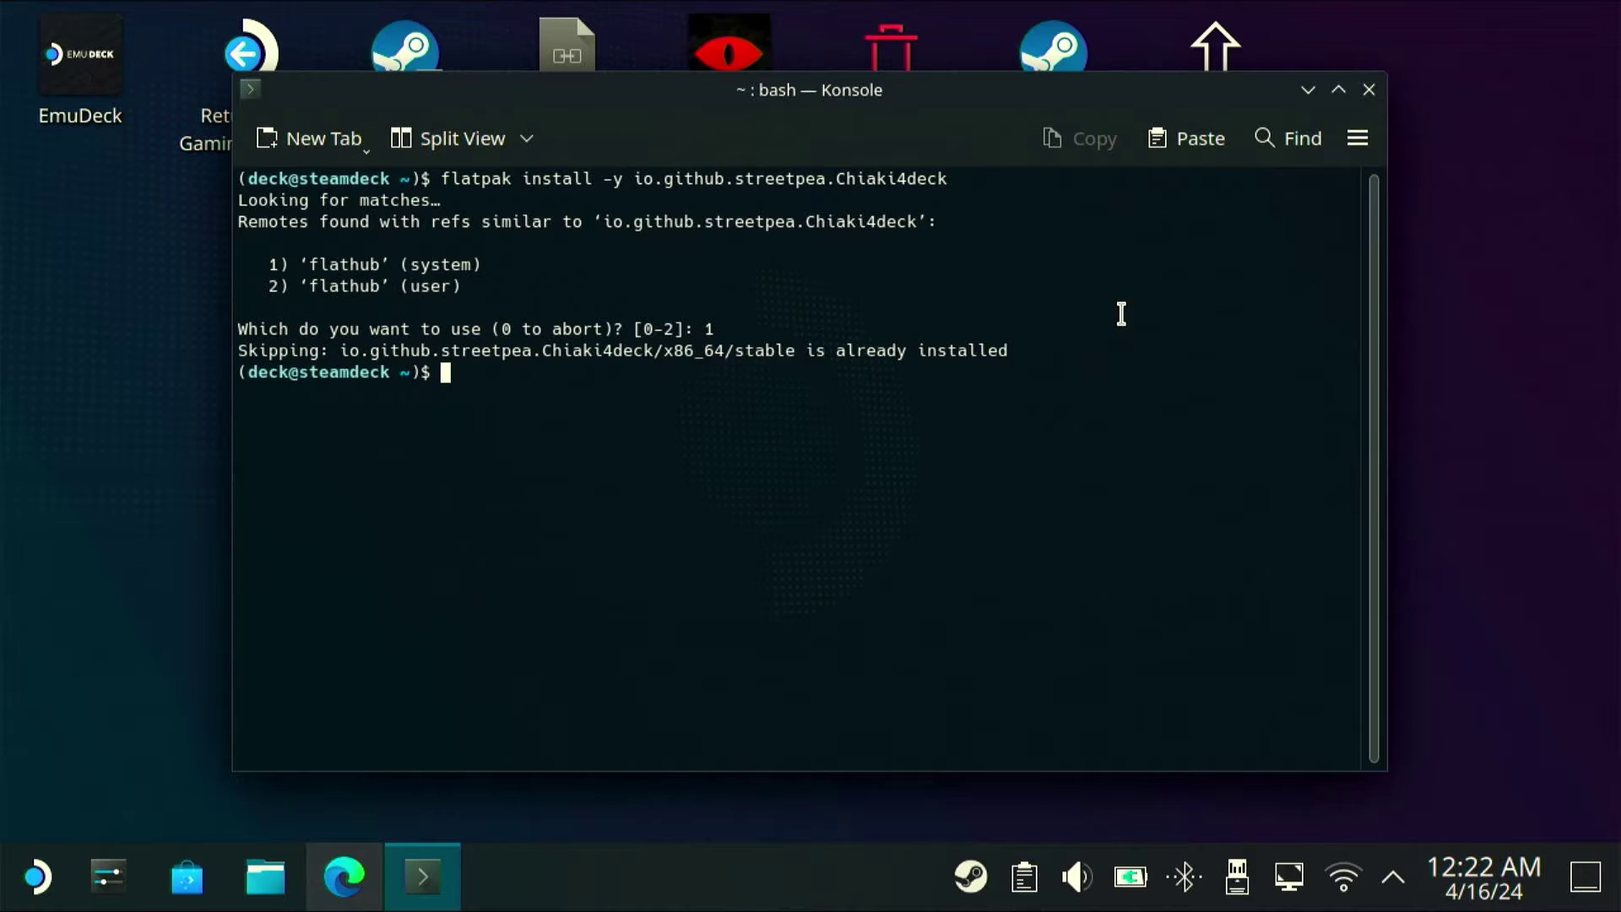
- Launch chiaki4deck and review its General, Video, Audio/Wifi and Consoles settings
type("chiak")
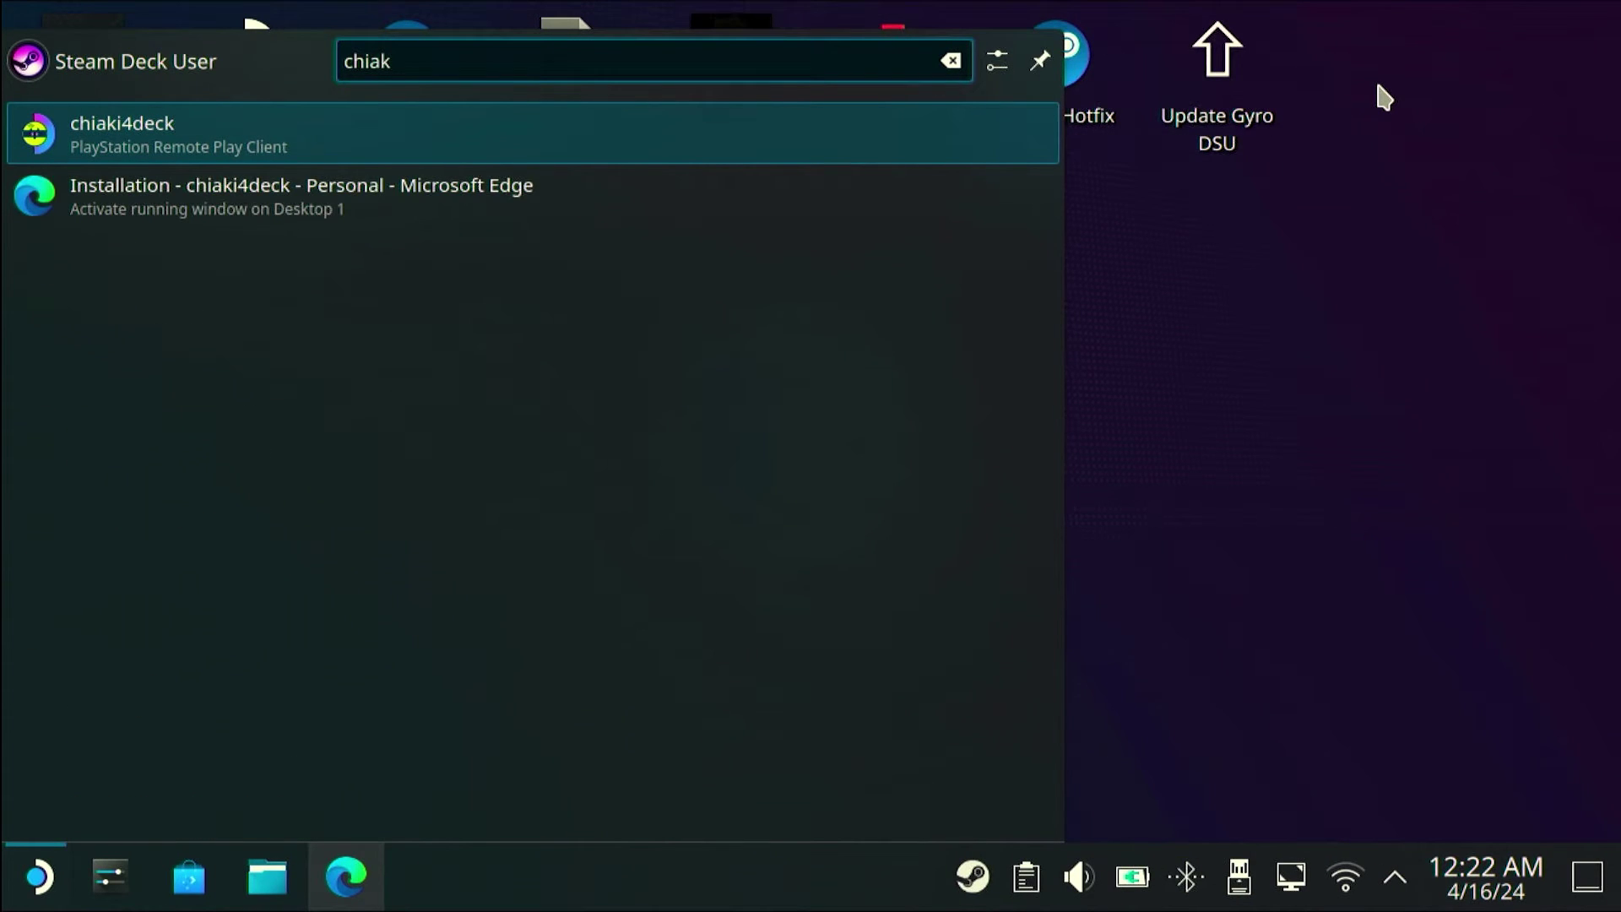
left_click(225, 119)
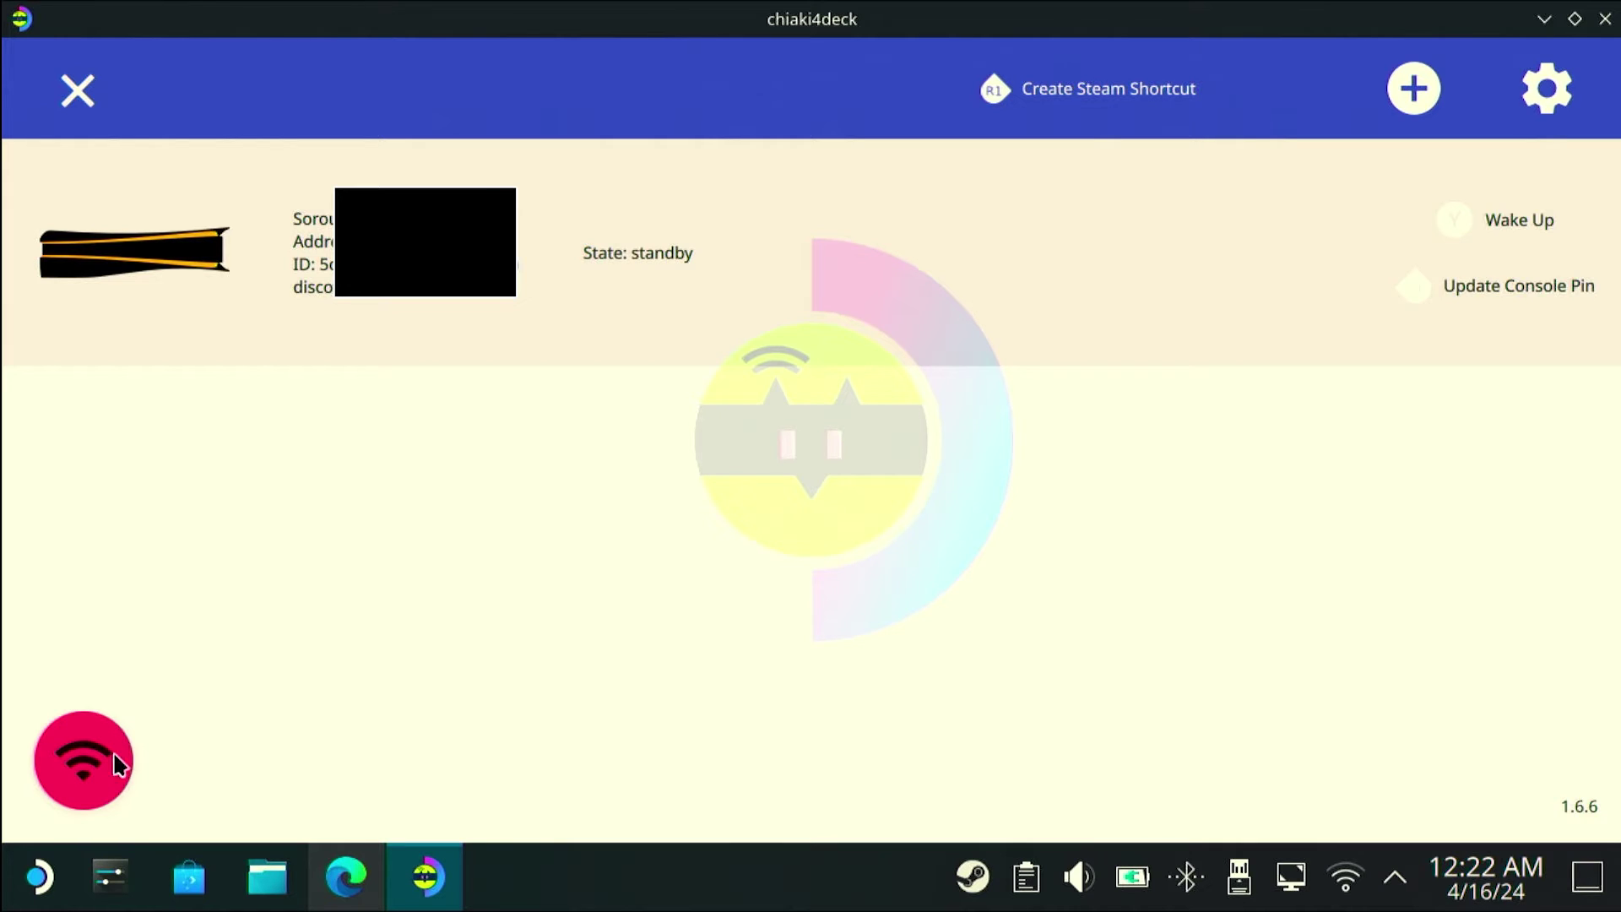
left_click(1551, 88)
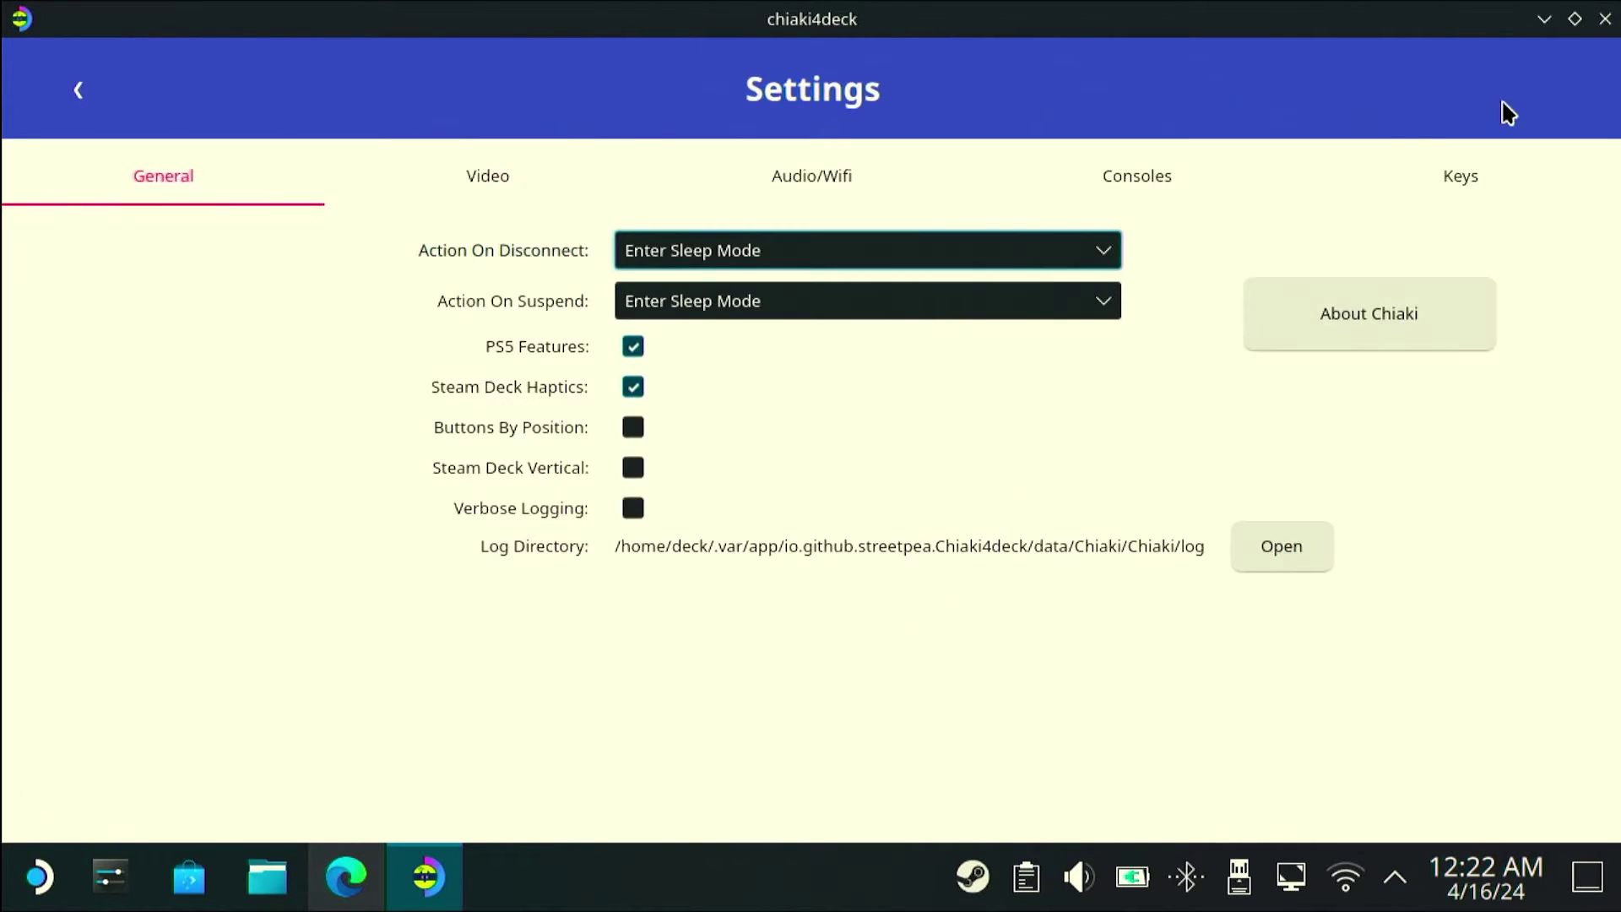
left_click(467, 184)
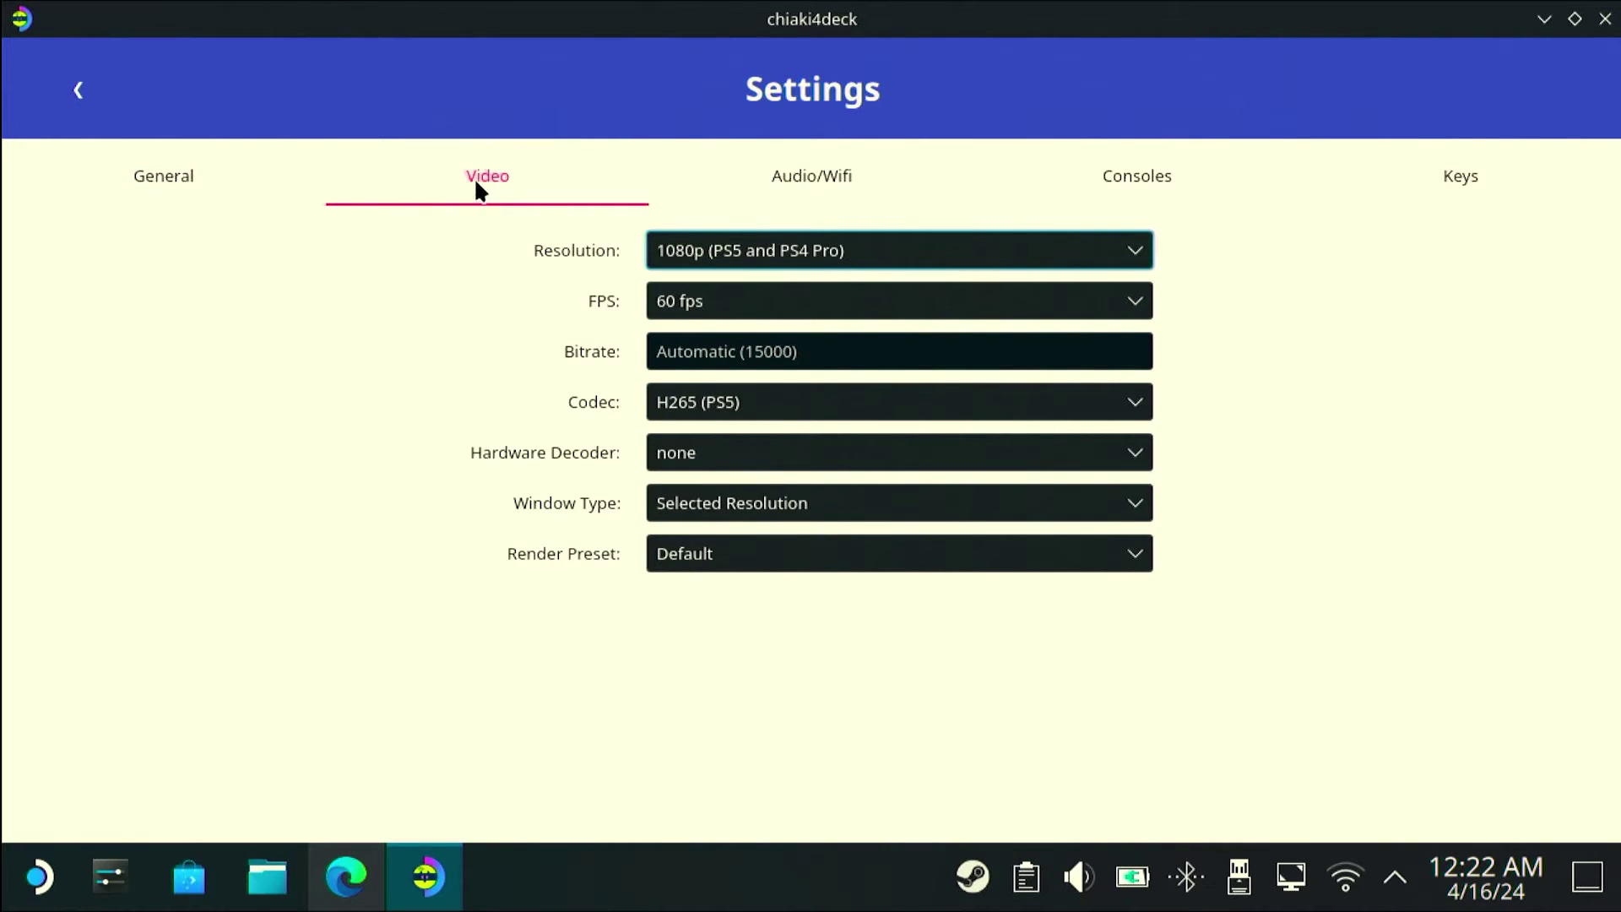
left_click(827, 182)
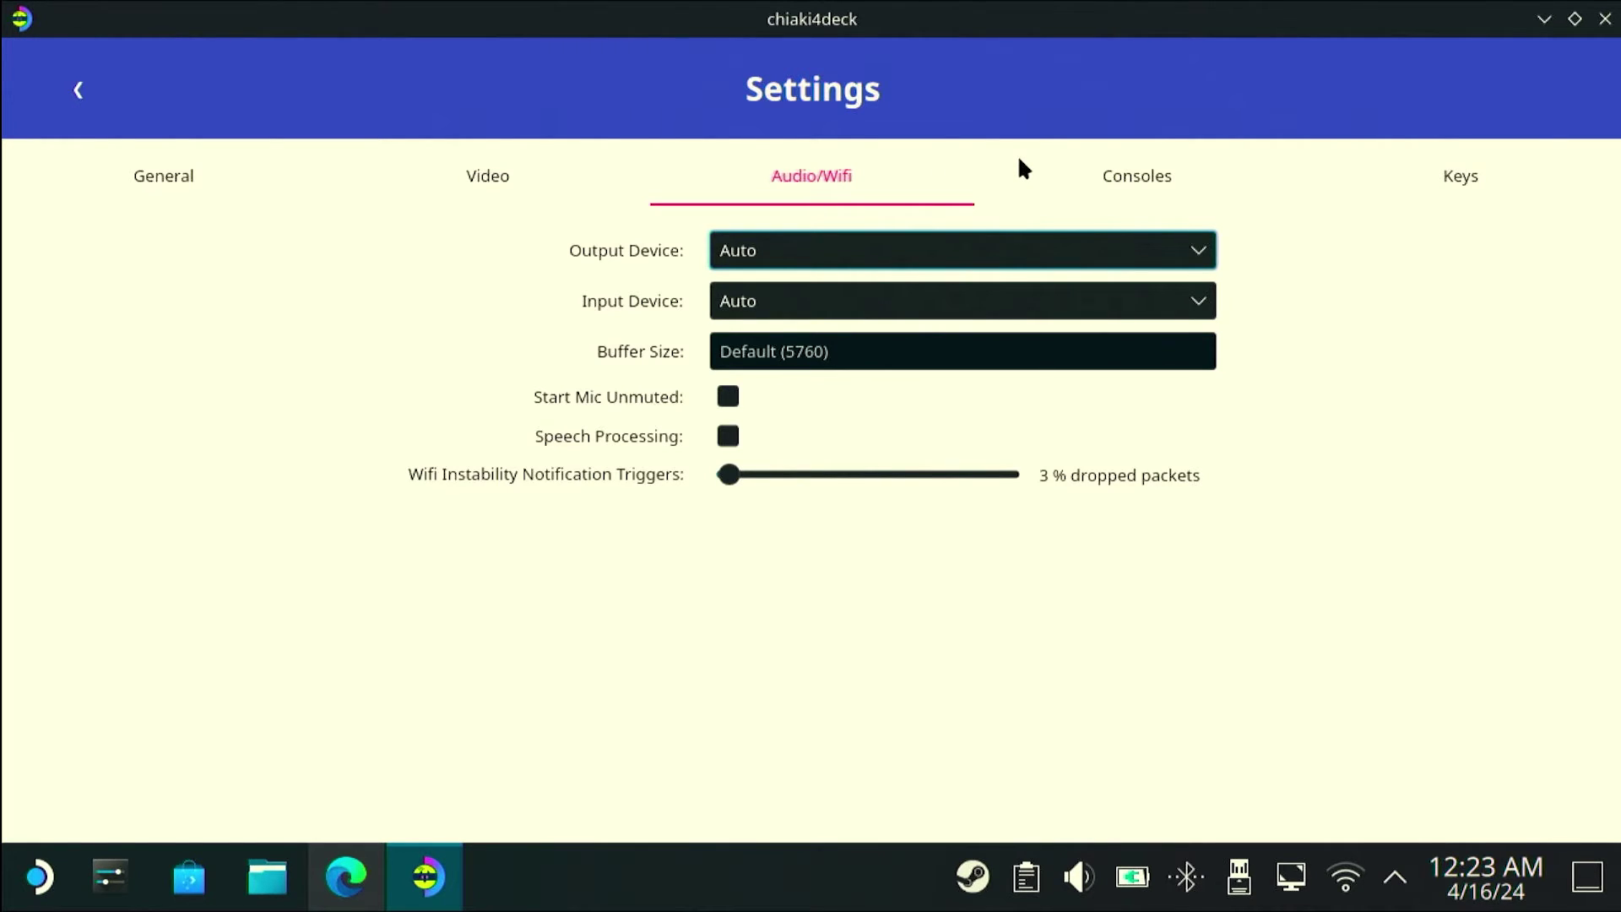
left_click(1158, 178)
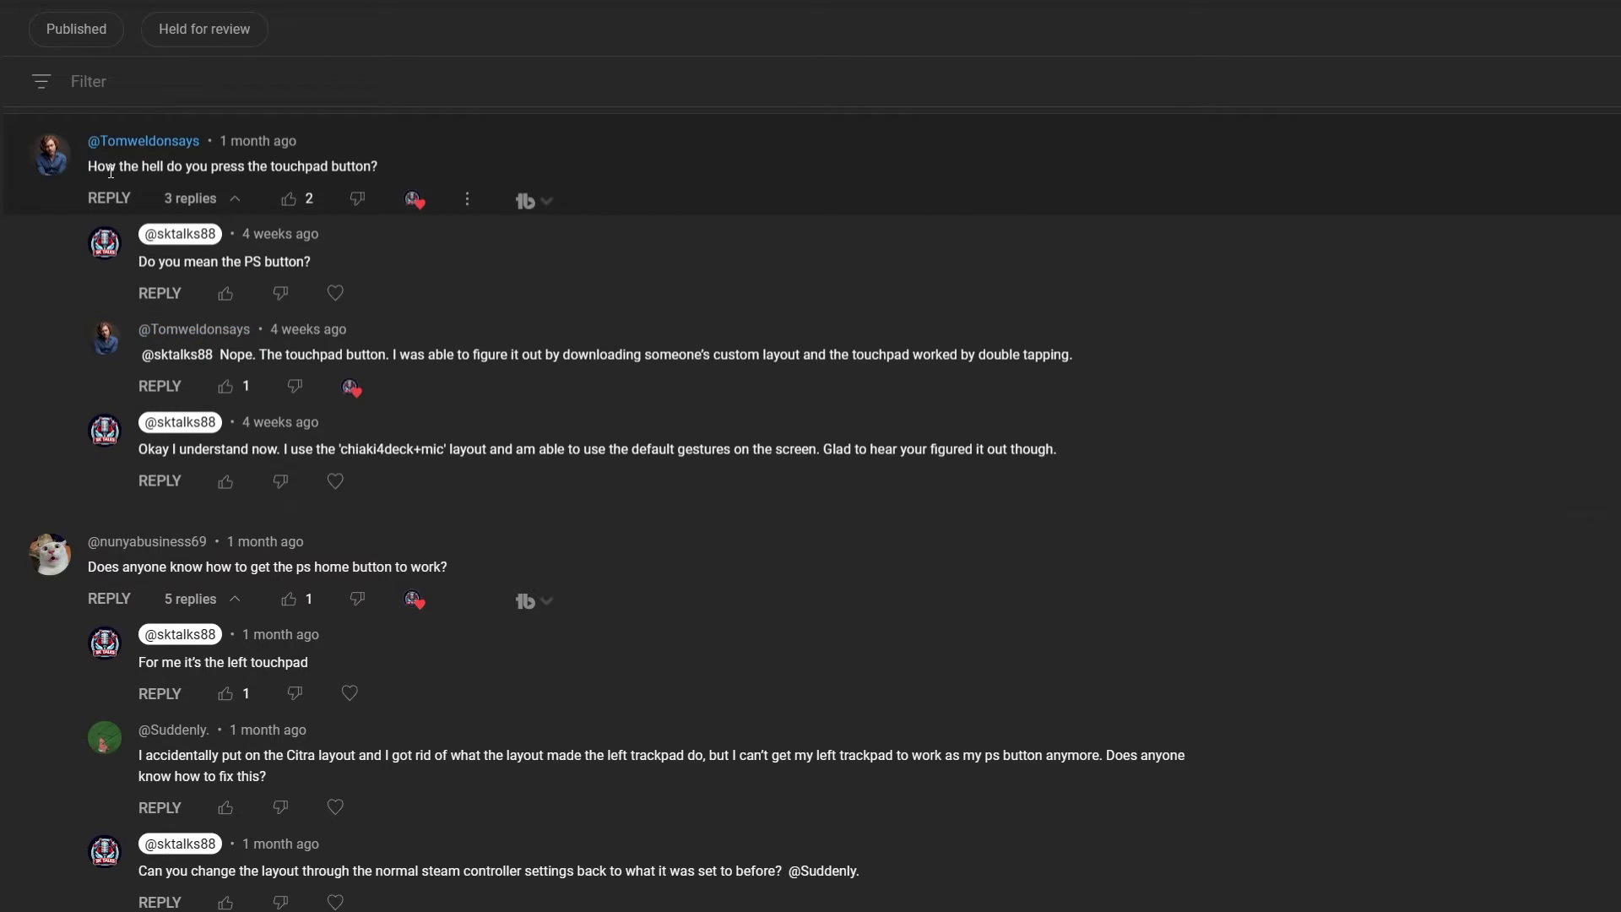
- Return to the viewer comments and highlight the questions about the touchpad button and the PS home button
left_click_drag(87, 165, 311, 201)
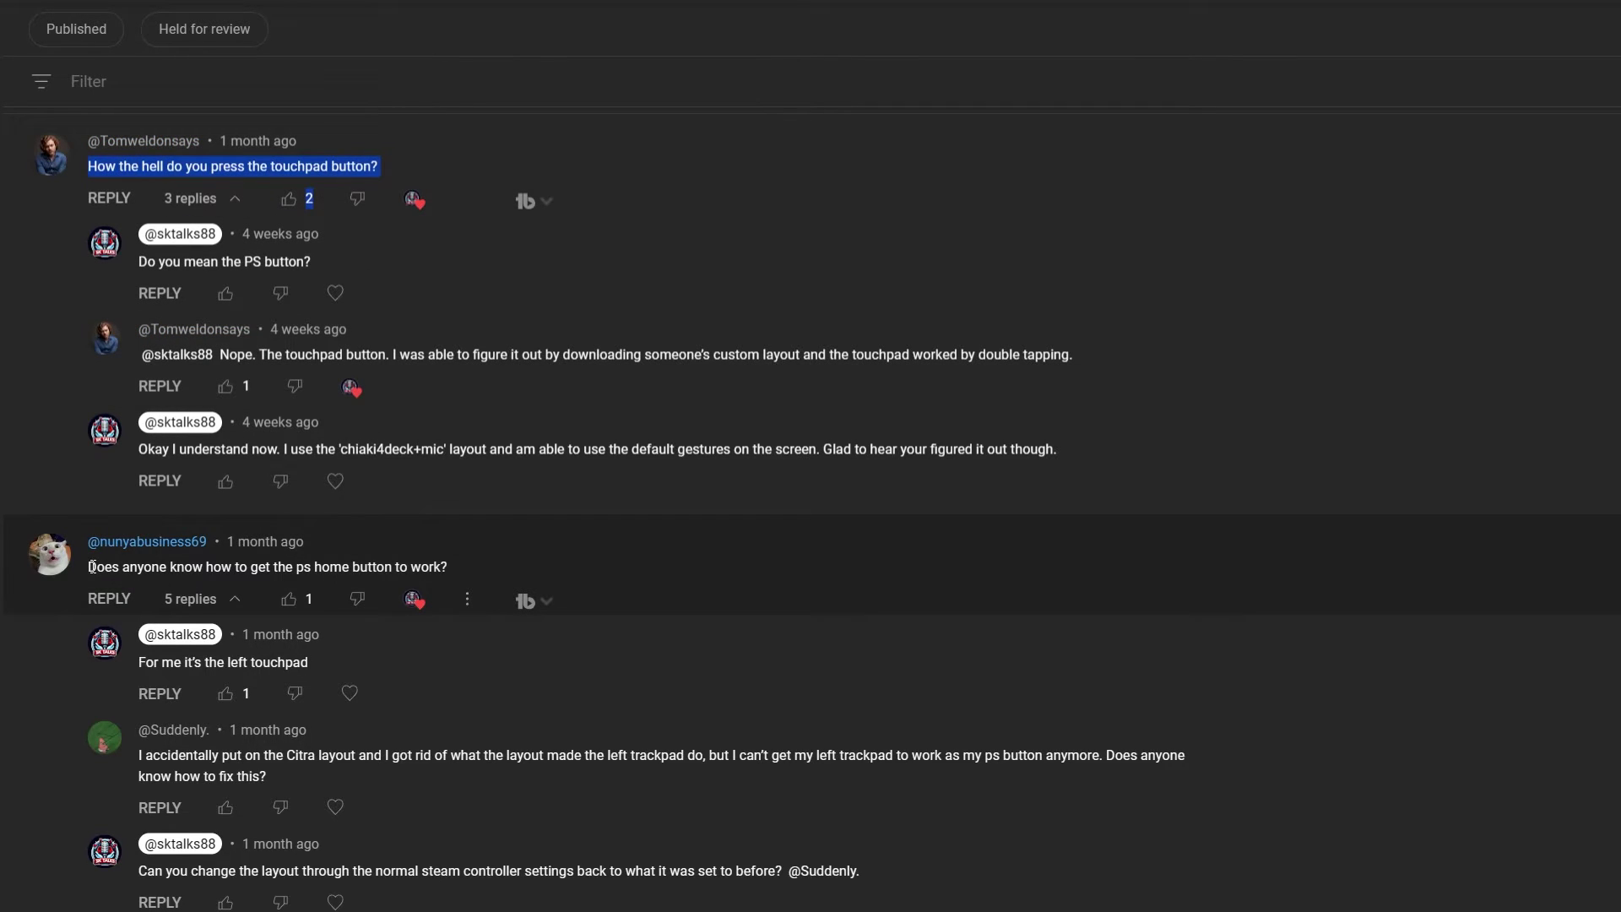
left_click_drag(87, 567, 458, 578)
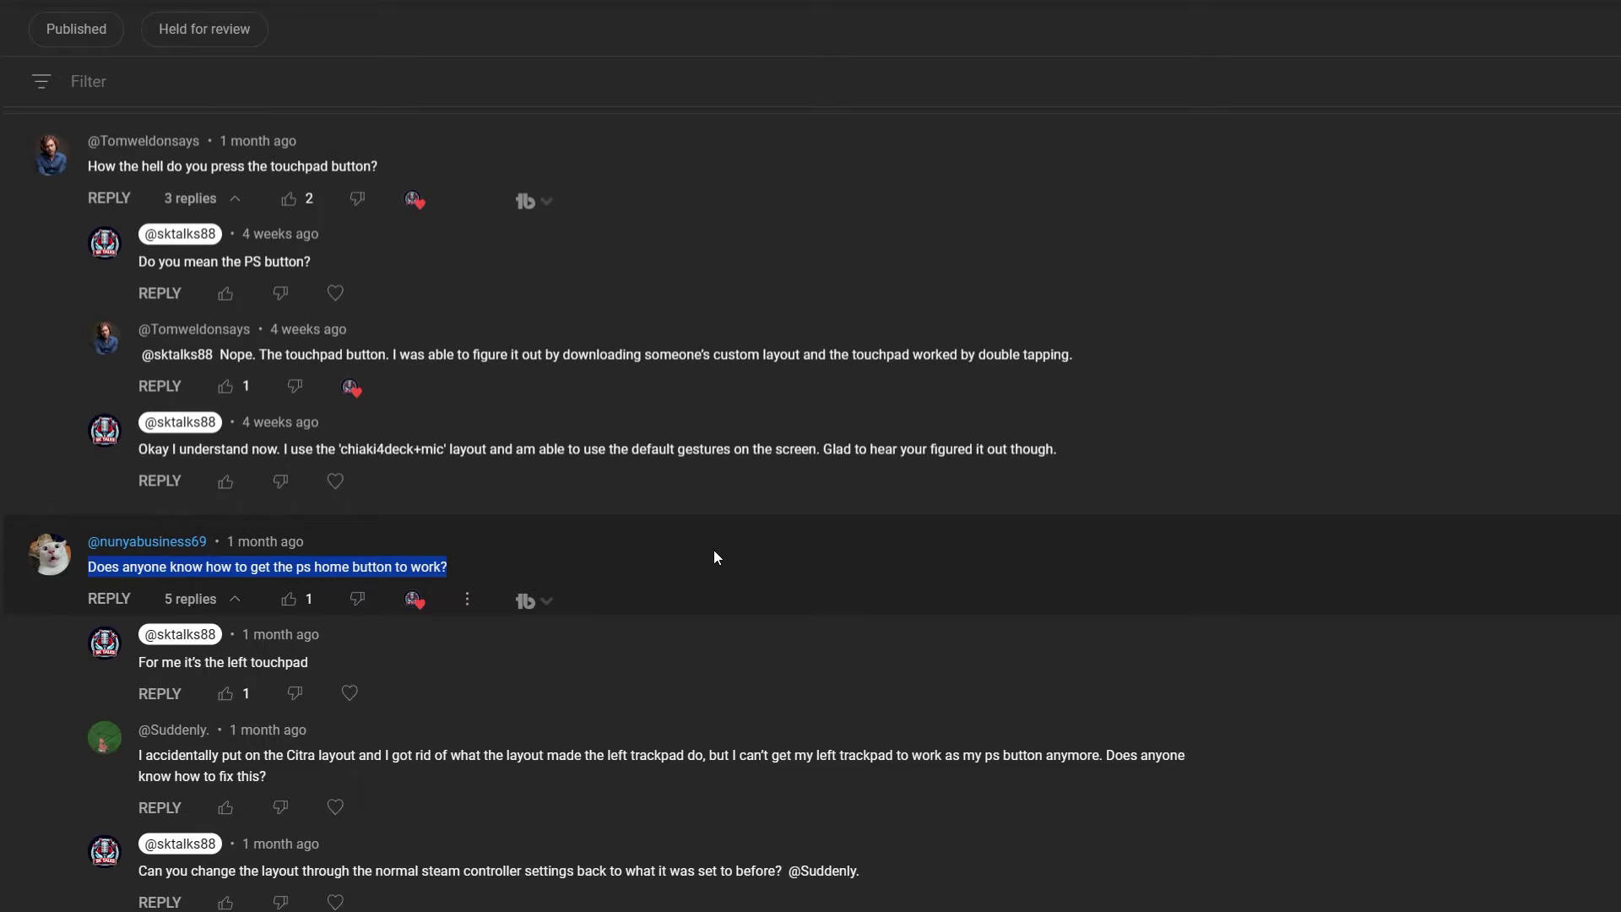
scroll(713, 550, "down", 2)
scroll(713, 549, "down", 2)
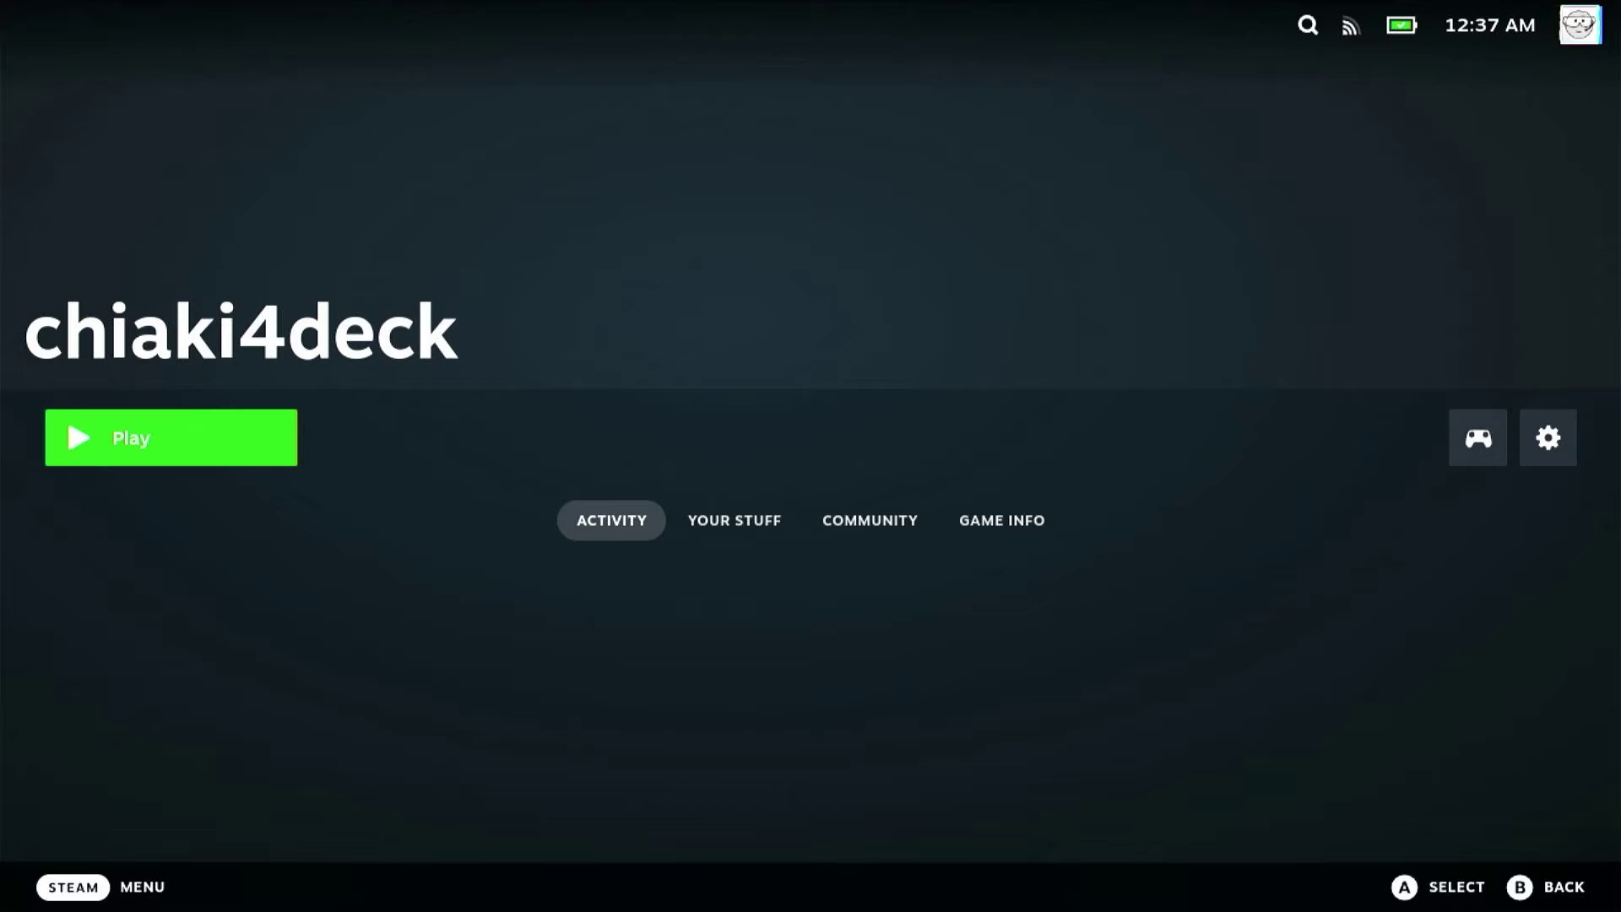
- In Steam gaming mode, open chiaki4deck's controller settings and go to the community layouts for its button layout
key("Right")
key("Return")
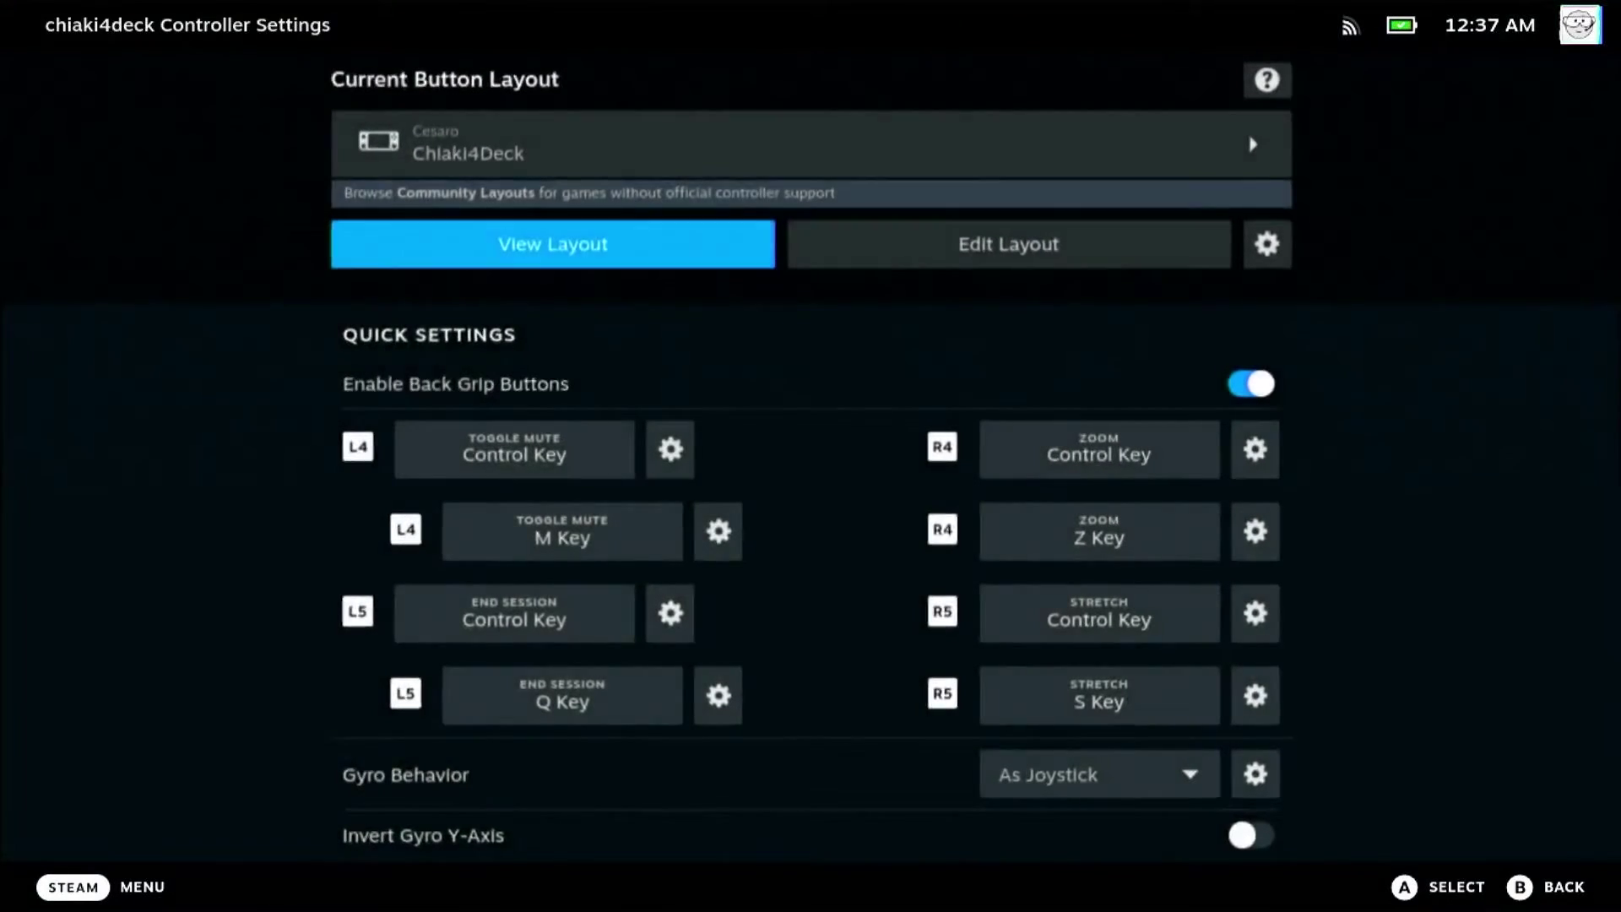
key("Up")
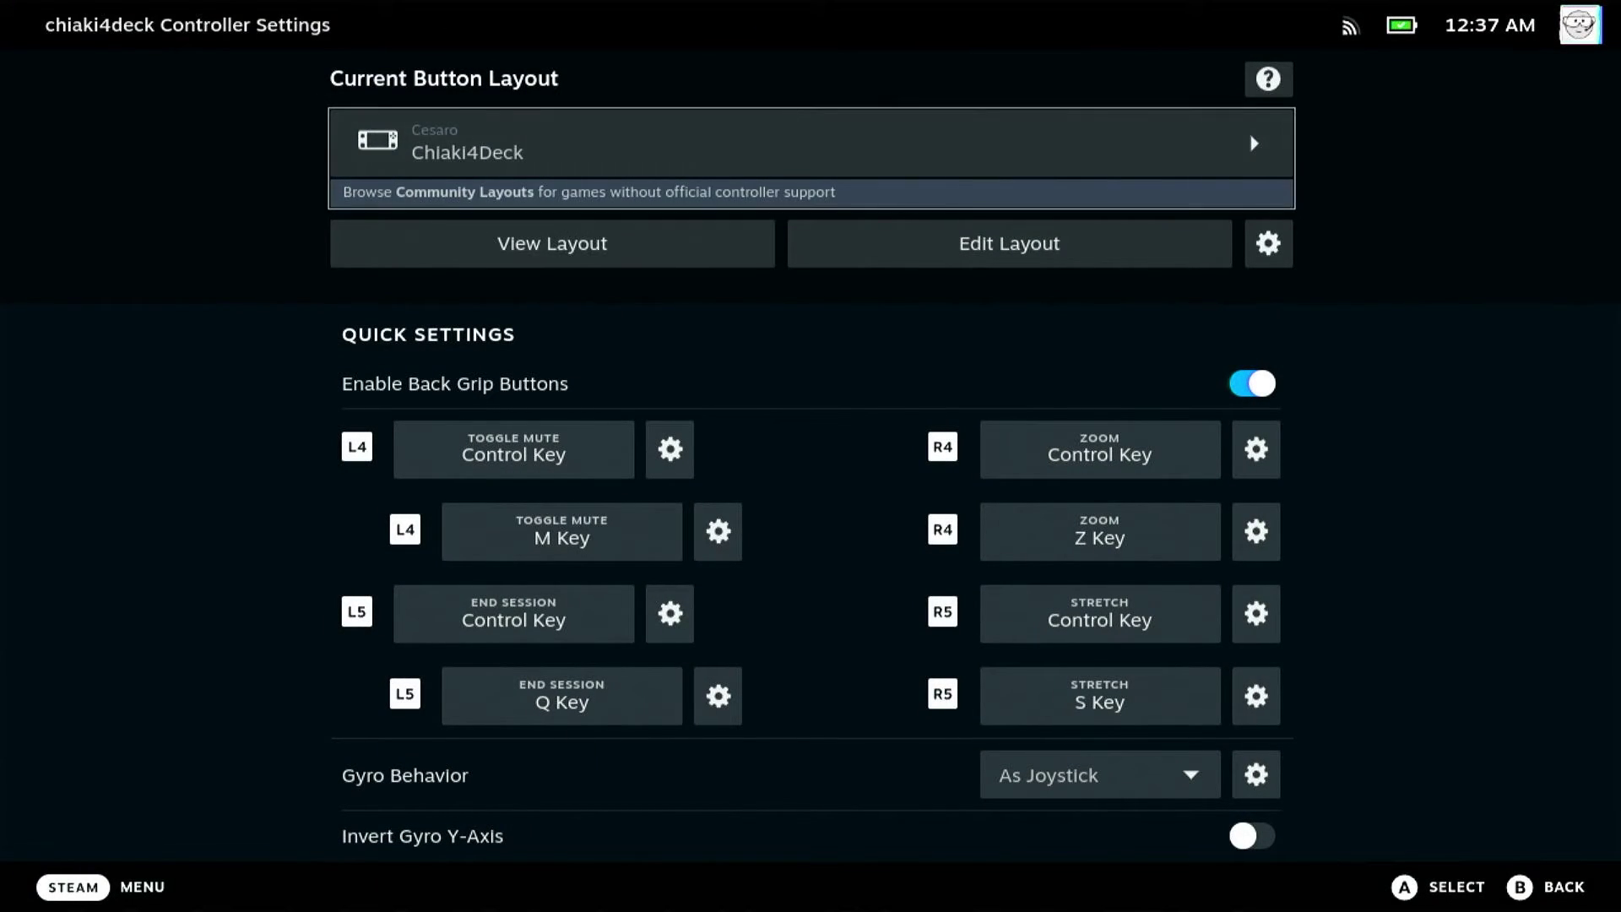
key("Return")
key("Right")
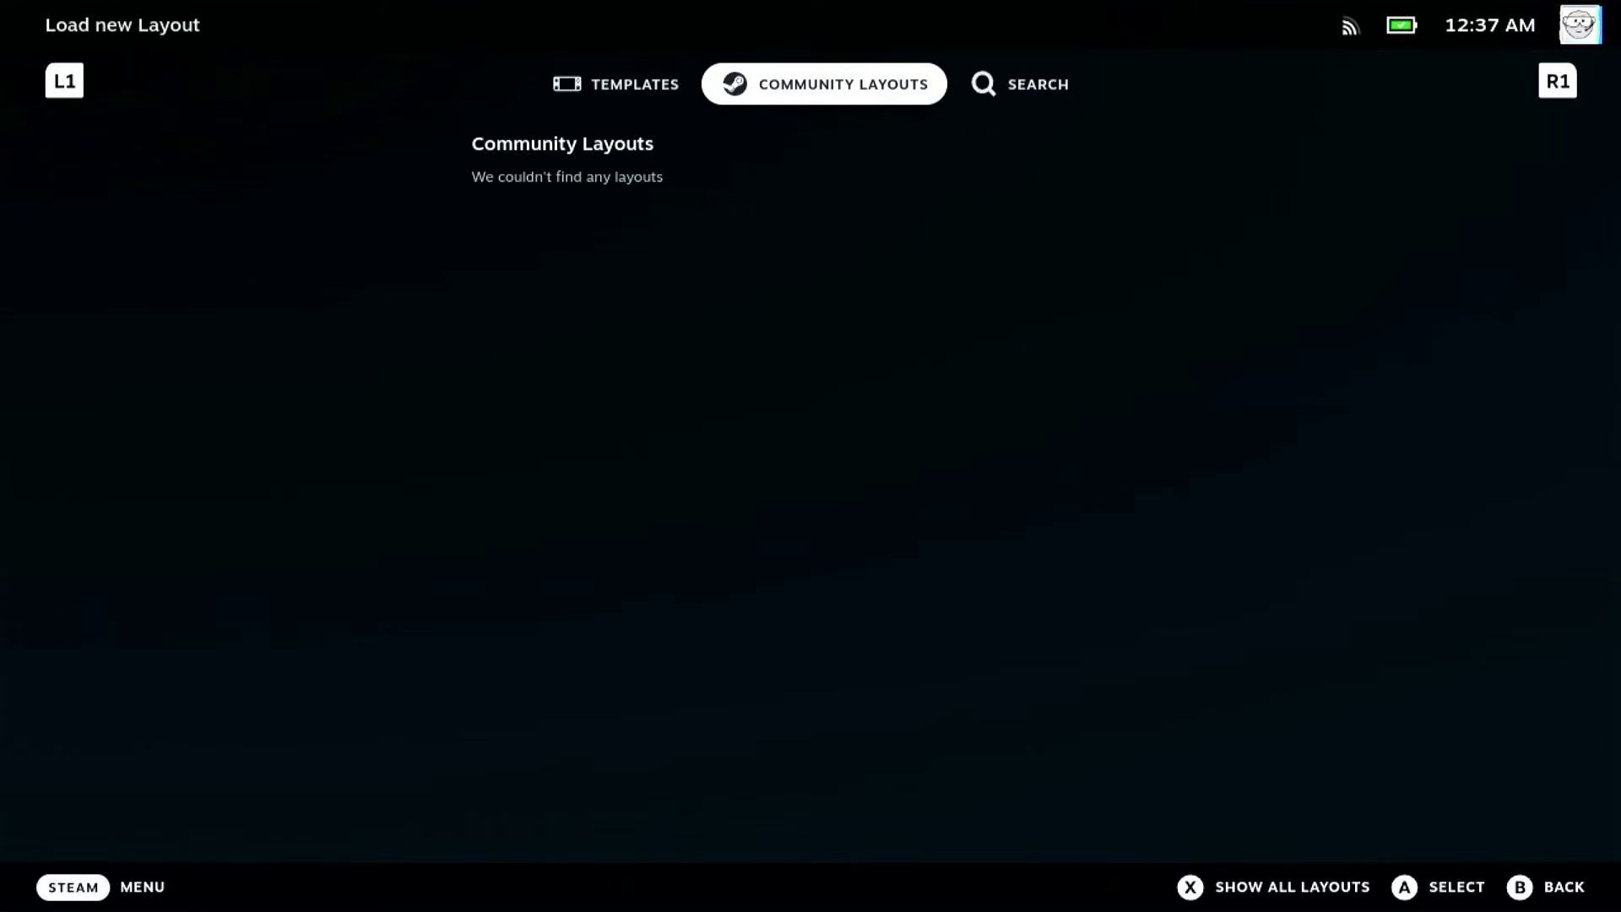
- Show all community layouts for chiaki4deck instead of only those for this device
key("x")
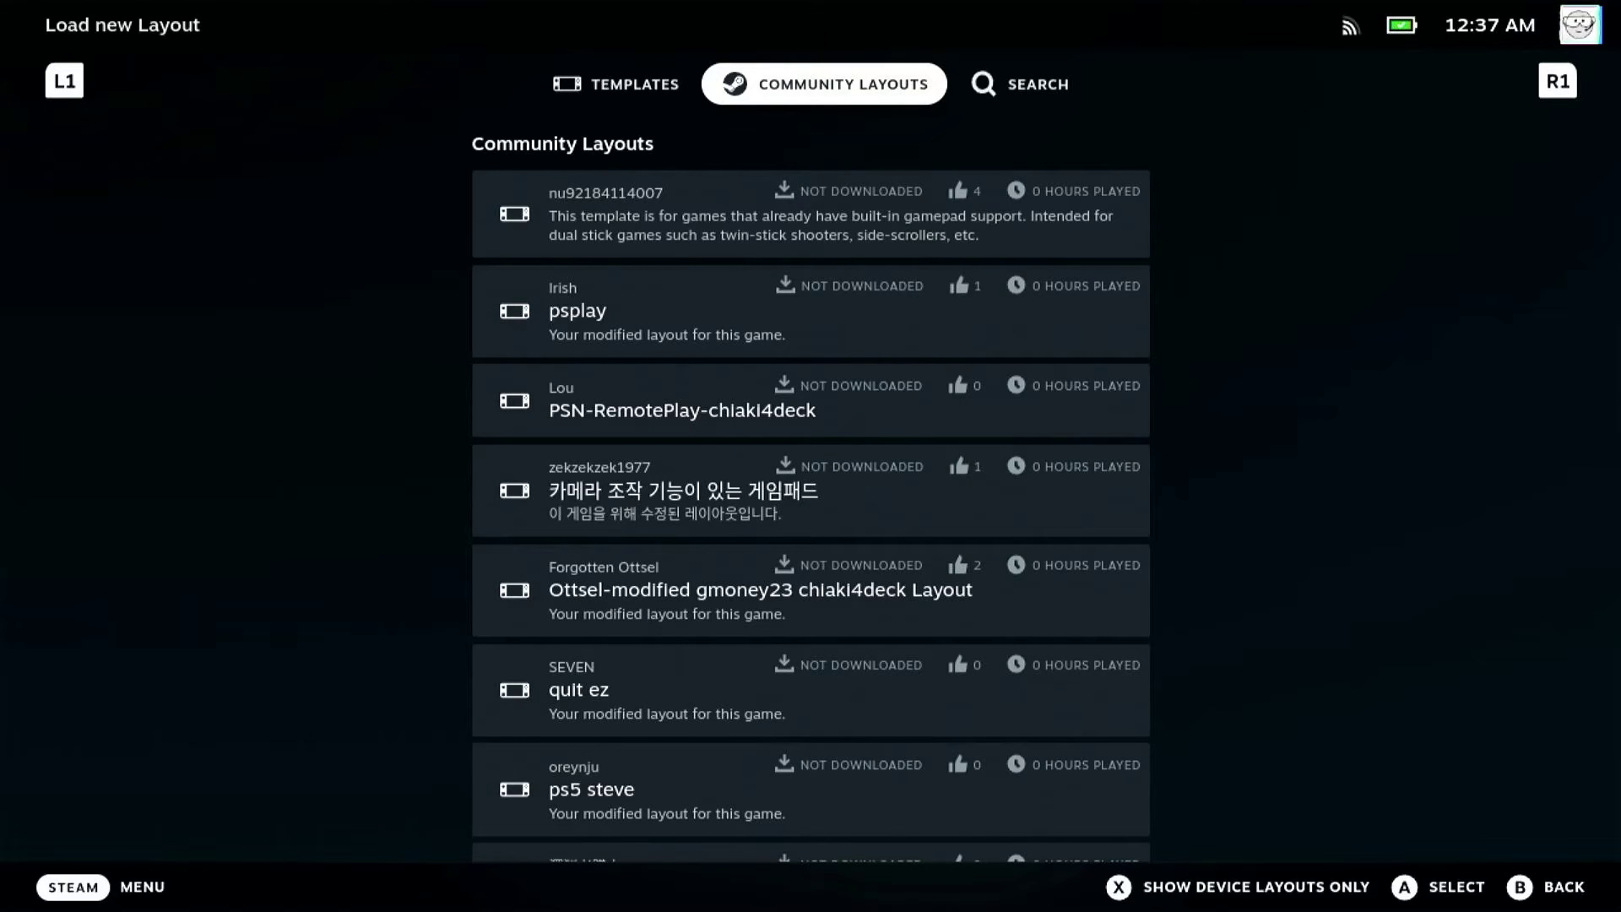
key("x")
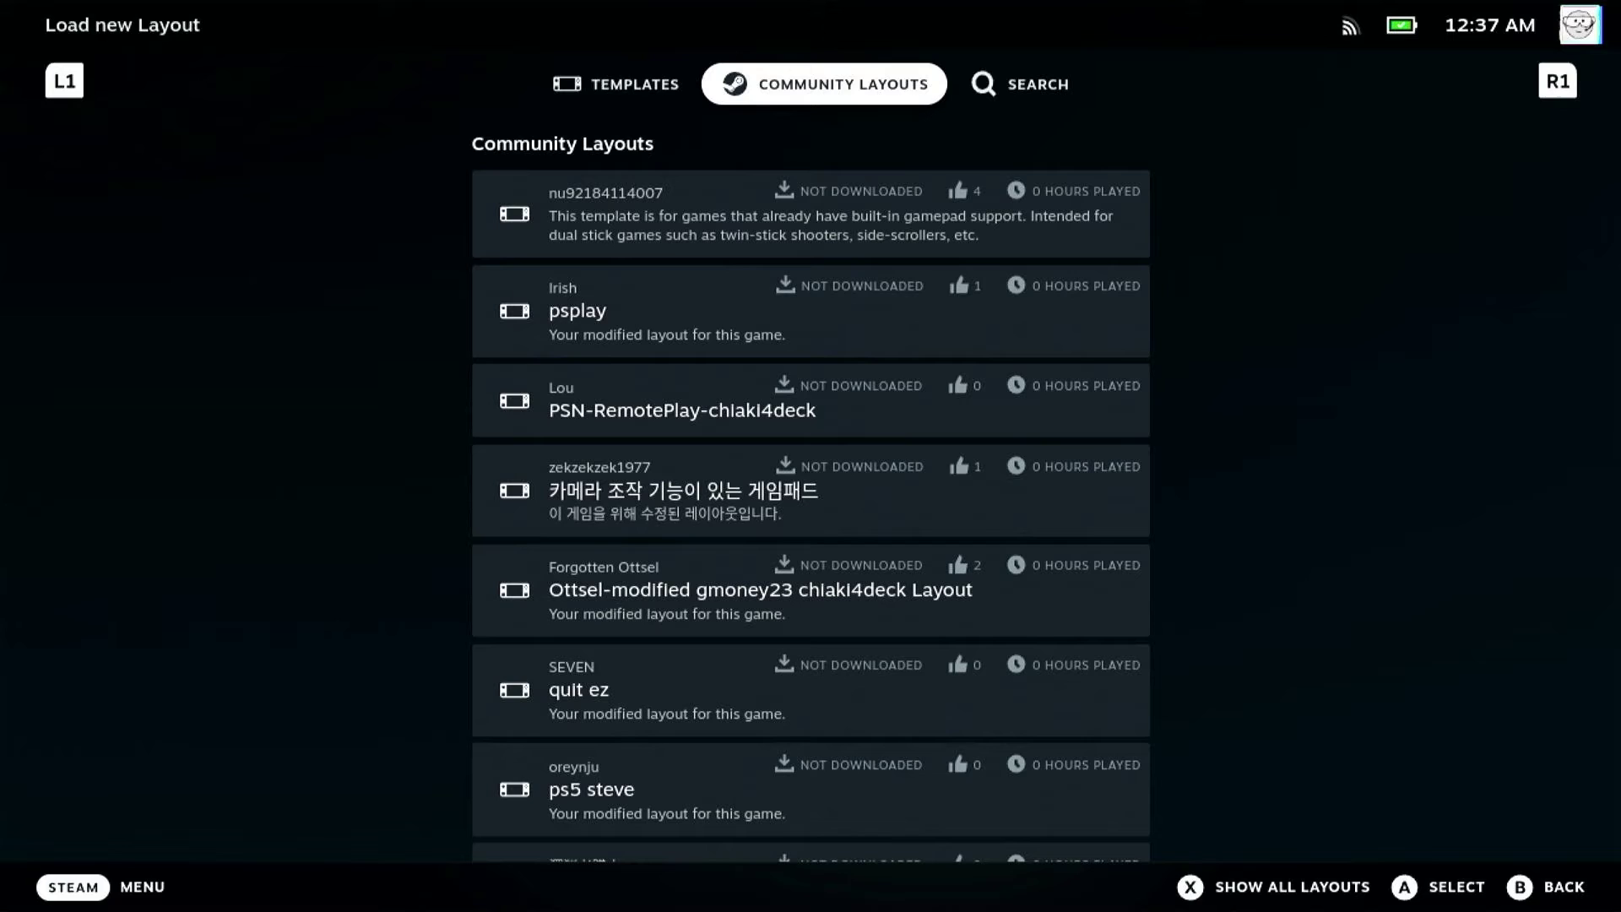
key("Page_Up")
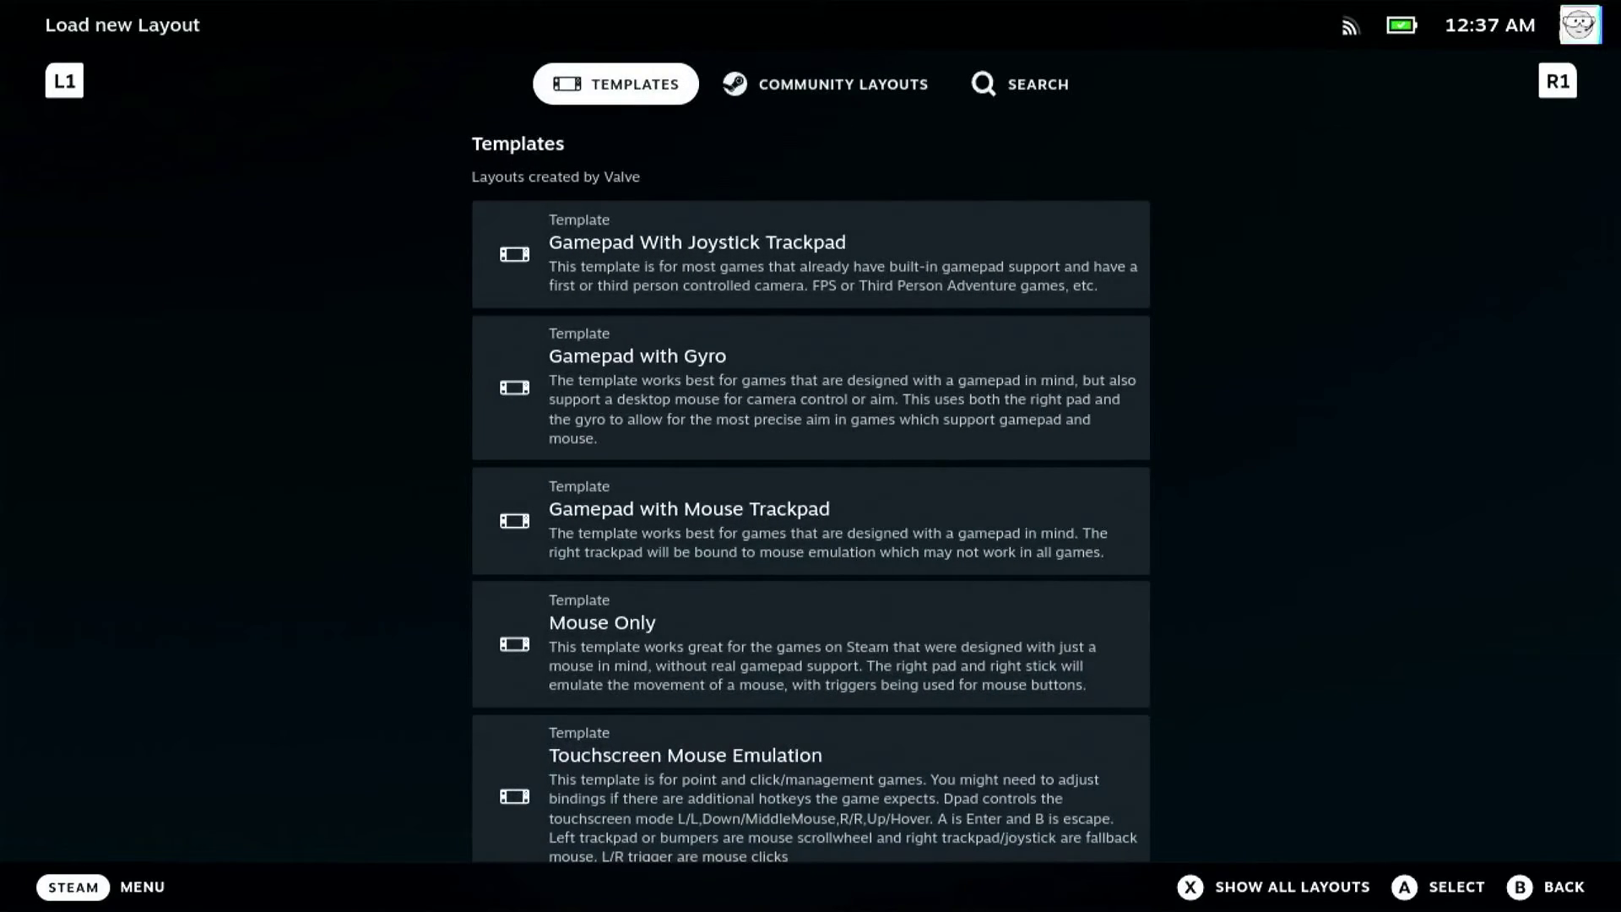
key("Page_Down")
key("x")
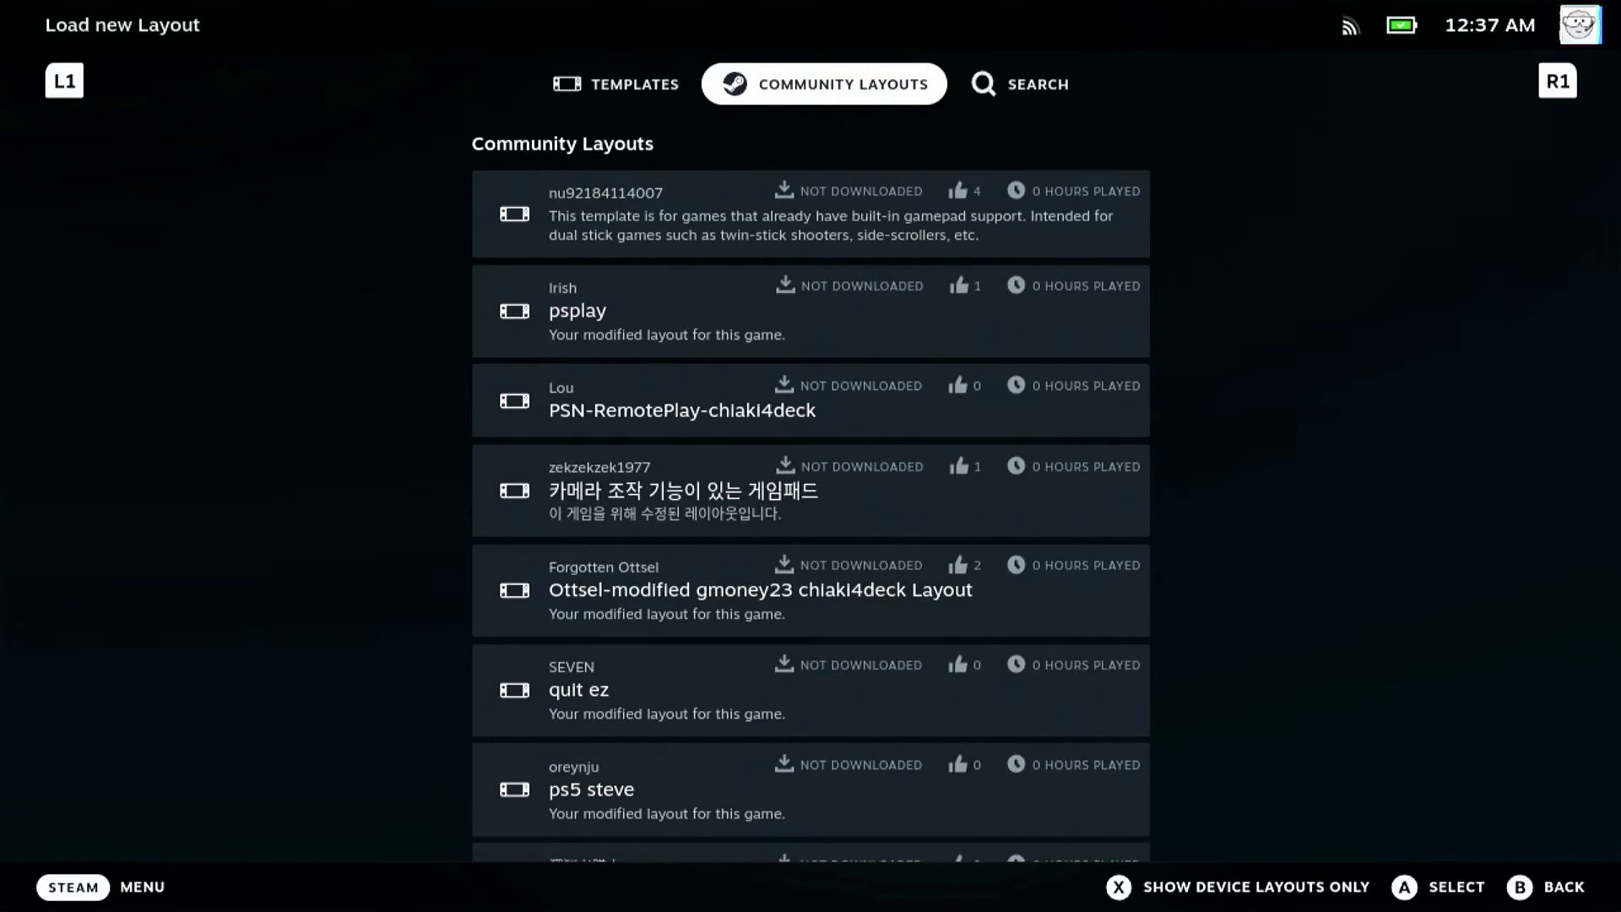
- Look through the chiaki4deck community layouts for the chiaki4deck+ mic layout and highlight it
key("Down")
key("Down")
key("Down")
key("Down")
key("Down")
key("Down")
key("Down")
key("Down")
key("Down")
key("Down")
key("Down")
key("Down")
key("Down")
key("Down")
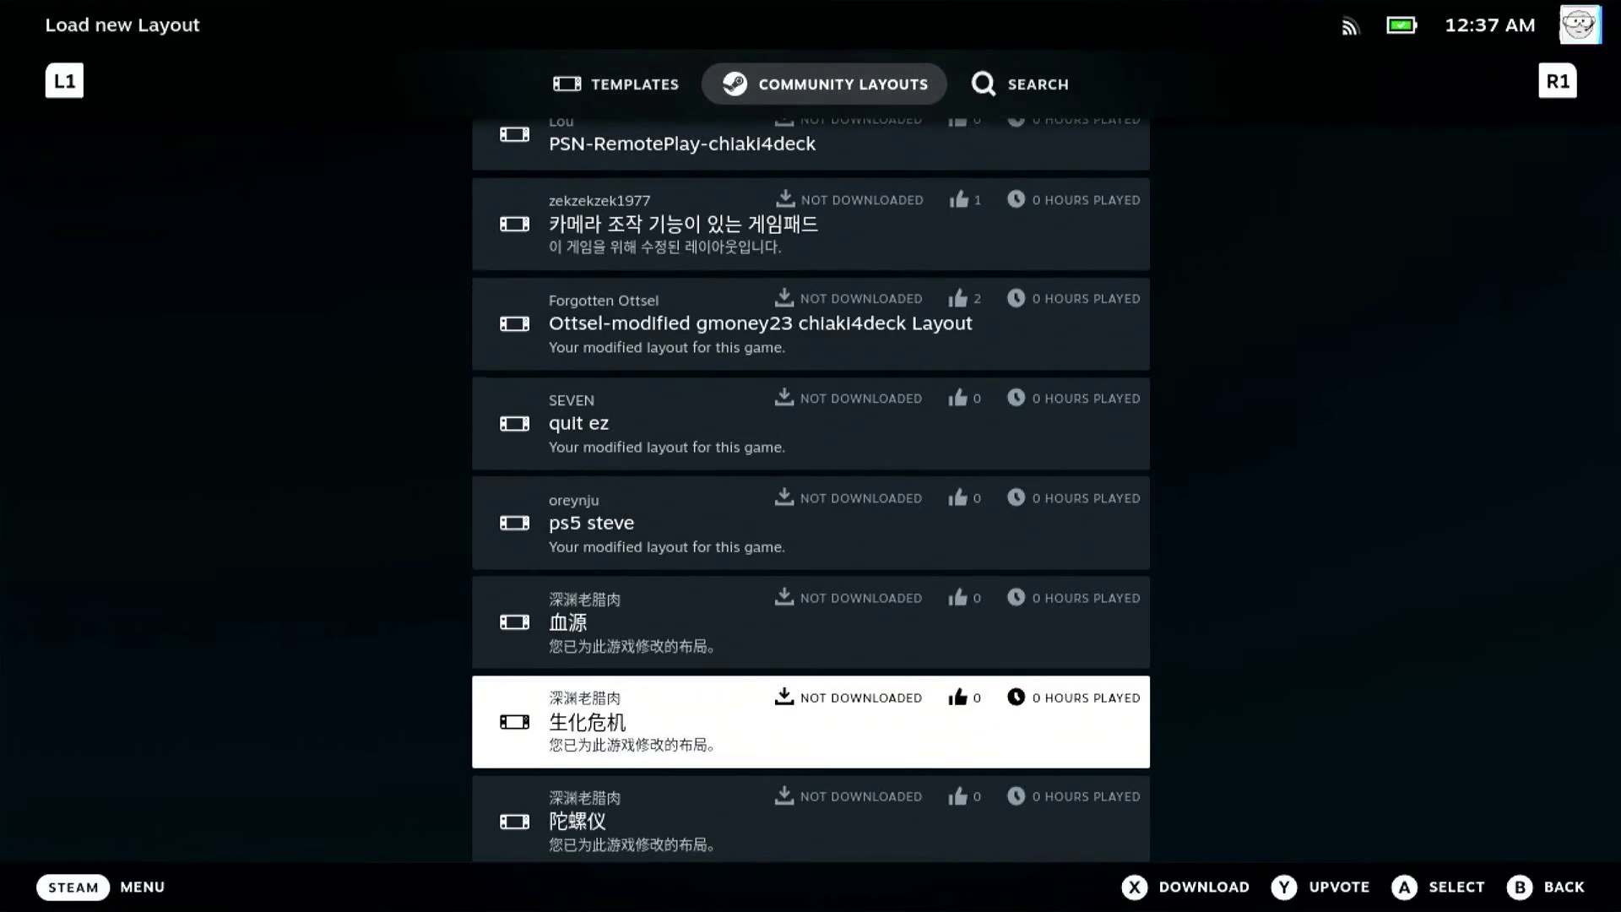
key("Down")
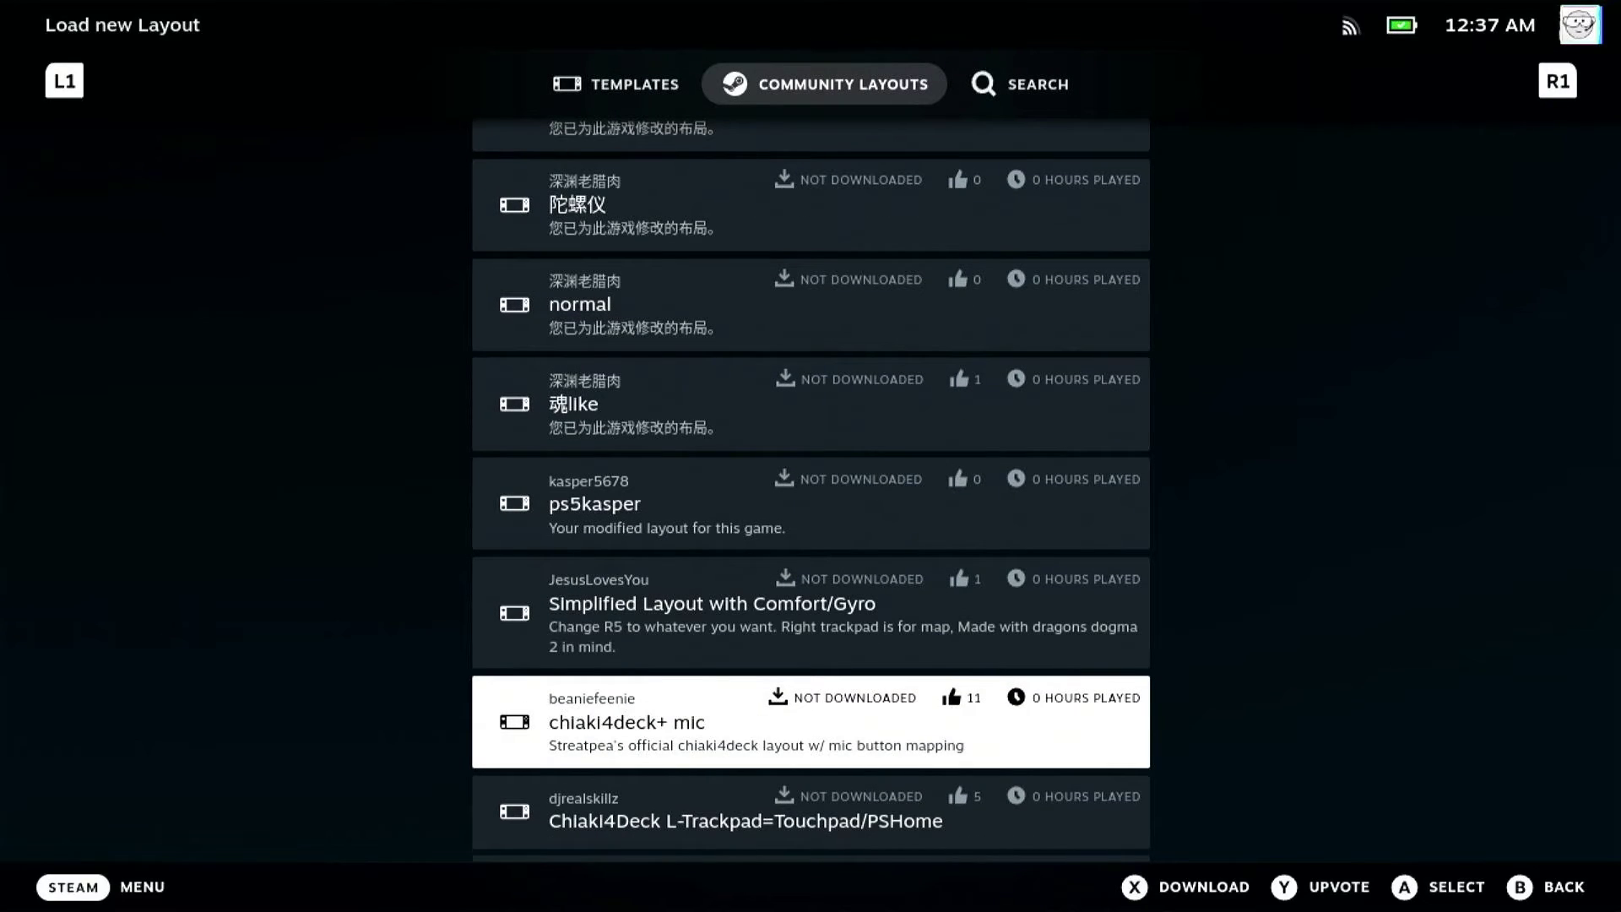
key("Down")
key("Up")
key("Up")
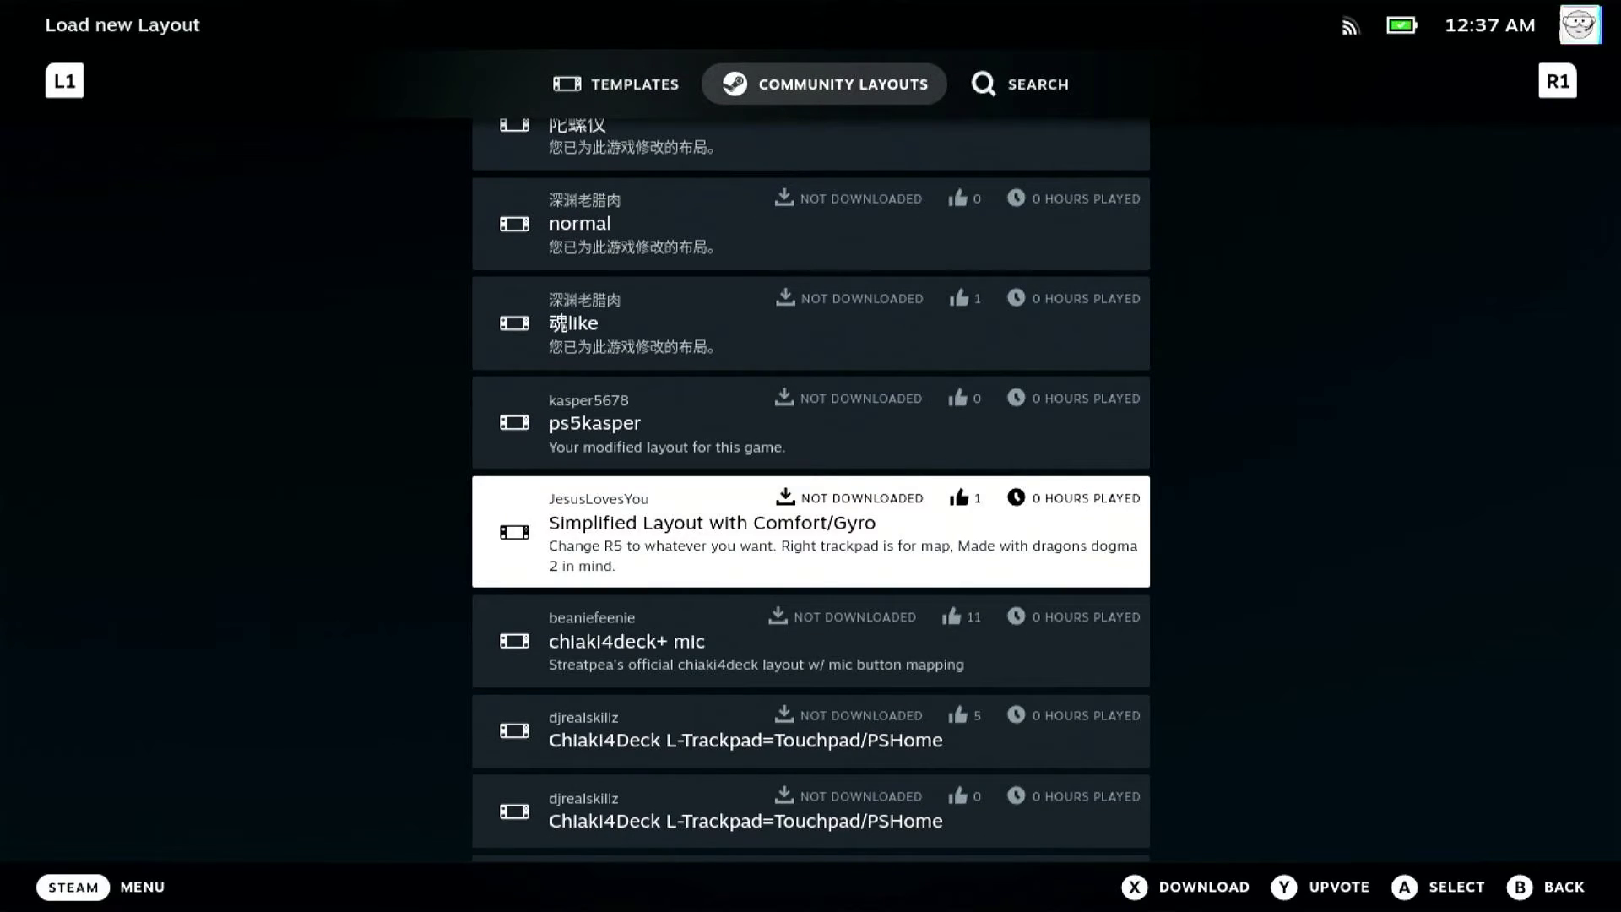
key("Down")
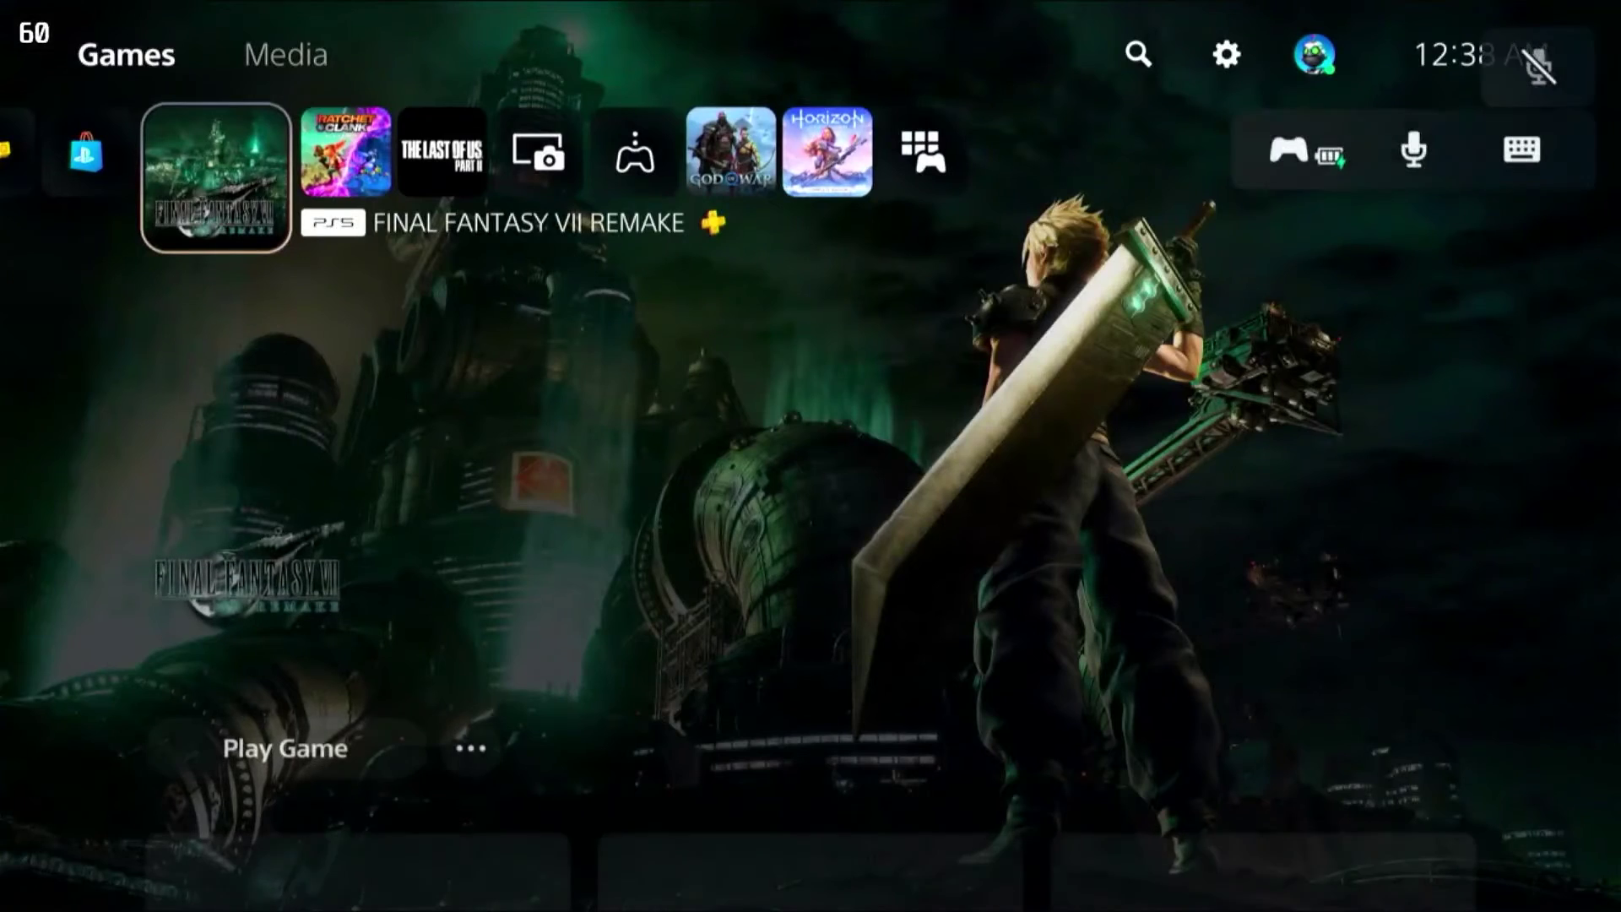
- Browse the games on the streamed PS5 home screen around The Last of Us Part II, and open and close the control center
key("Right")
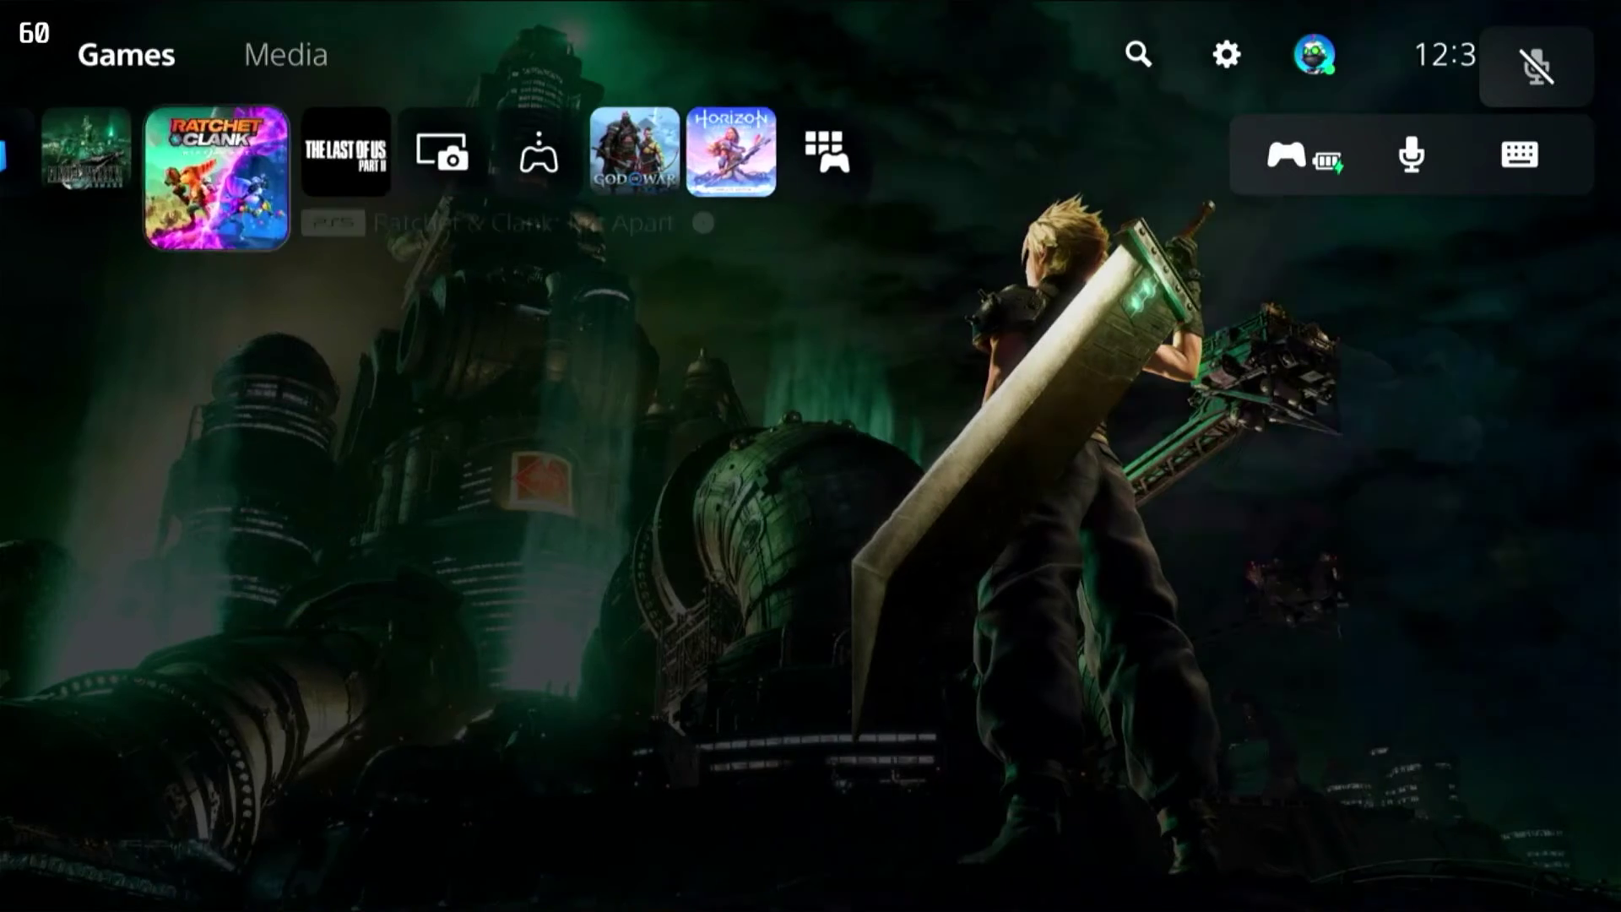
key("Right")
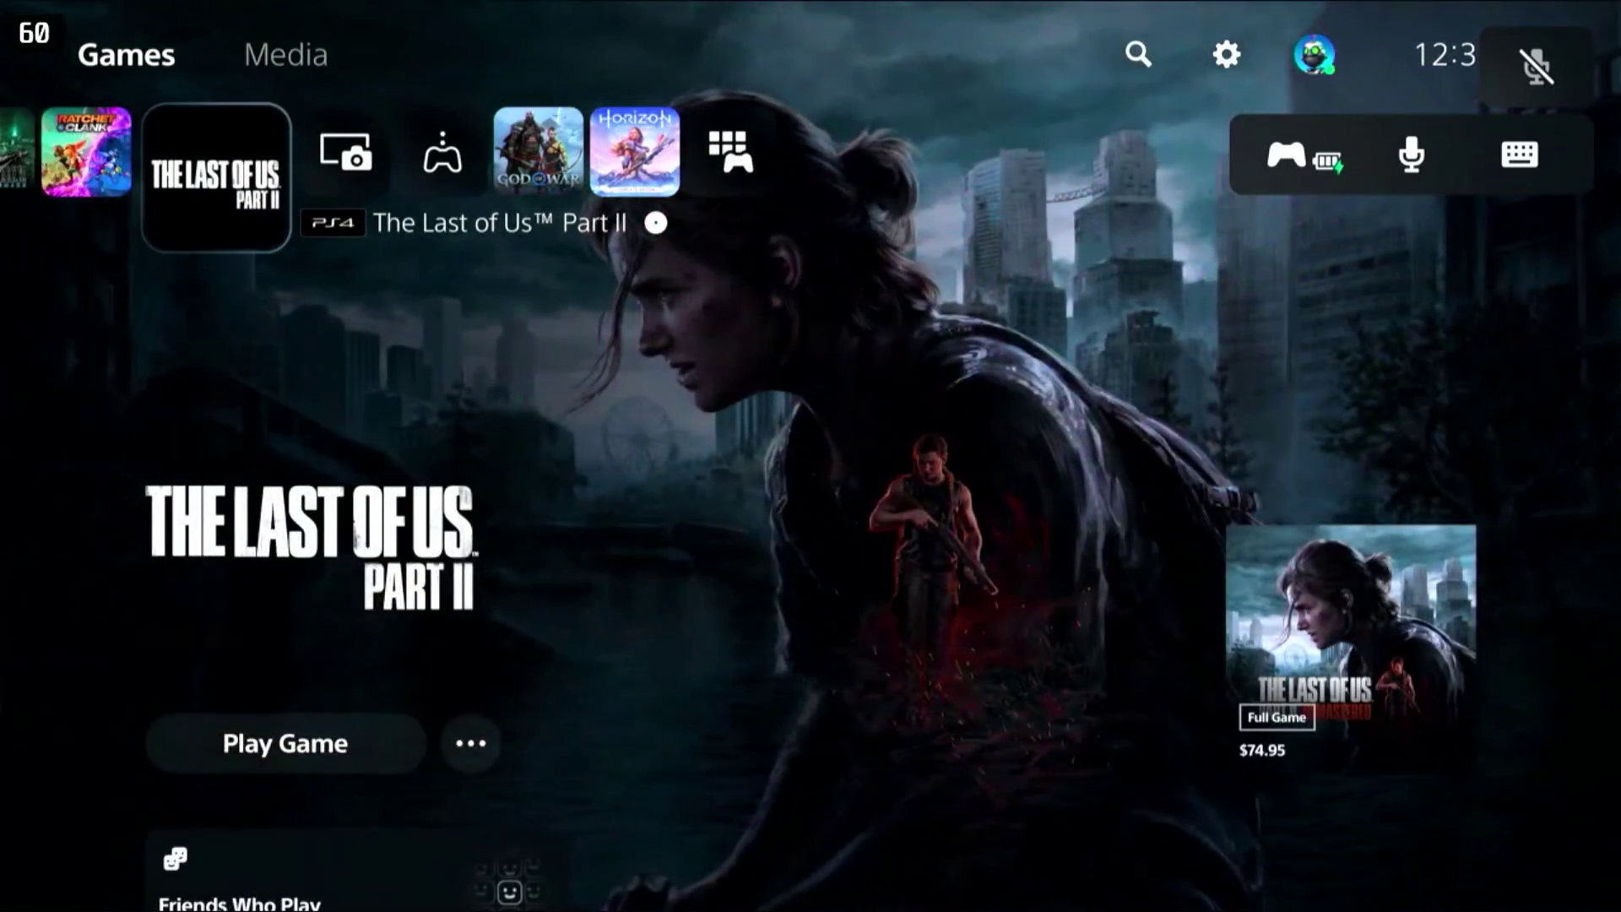
key("Escape")
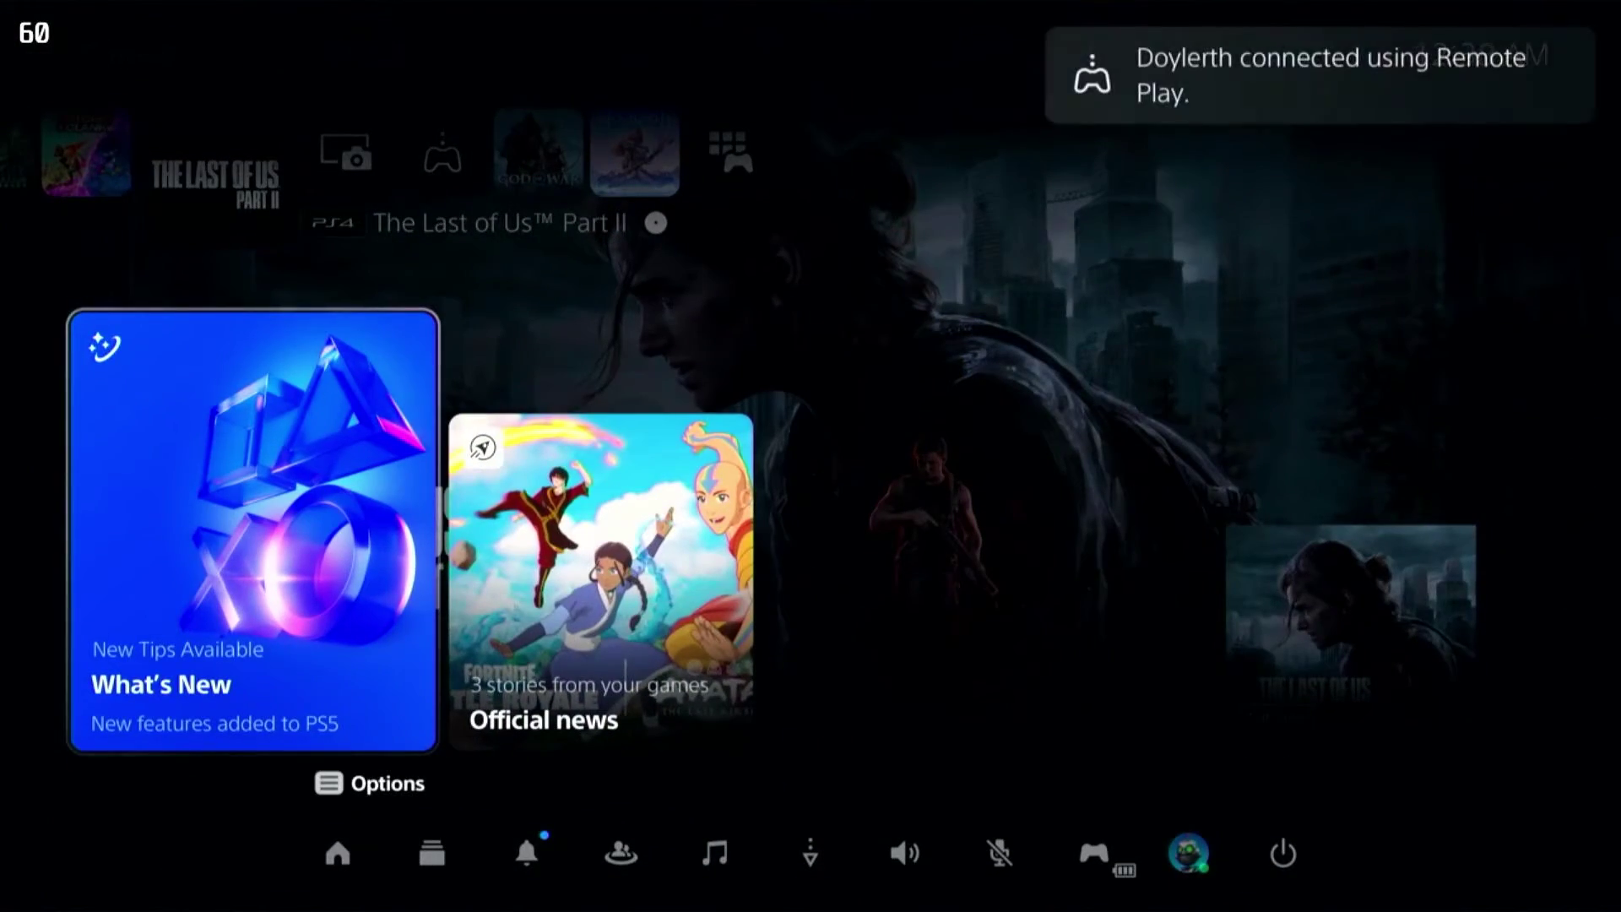
key("Escape")
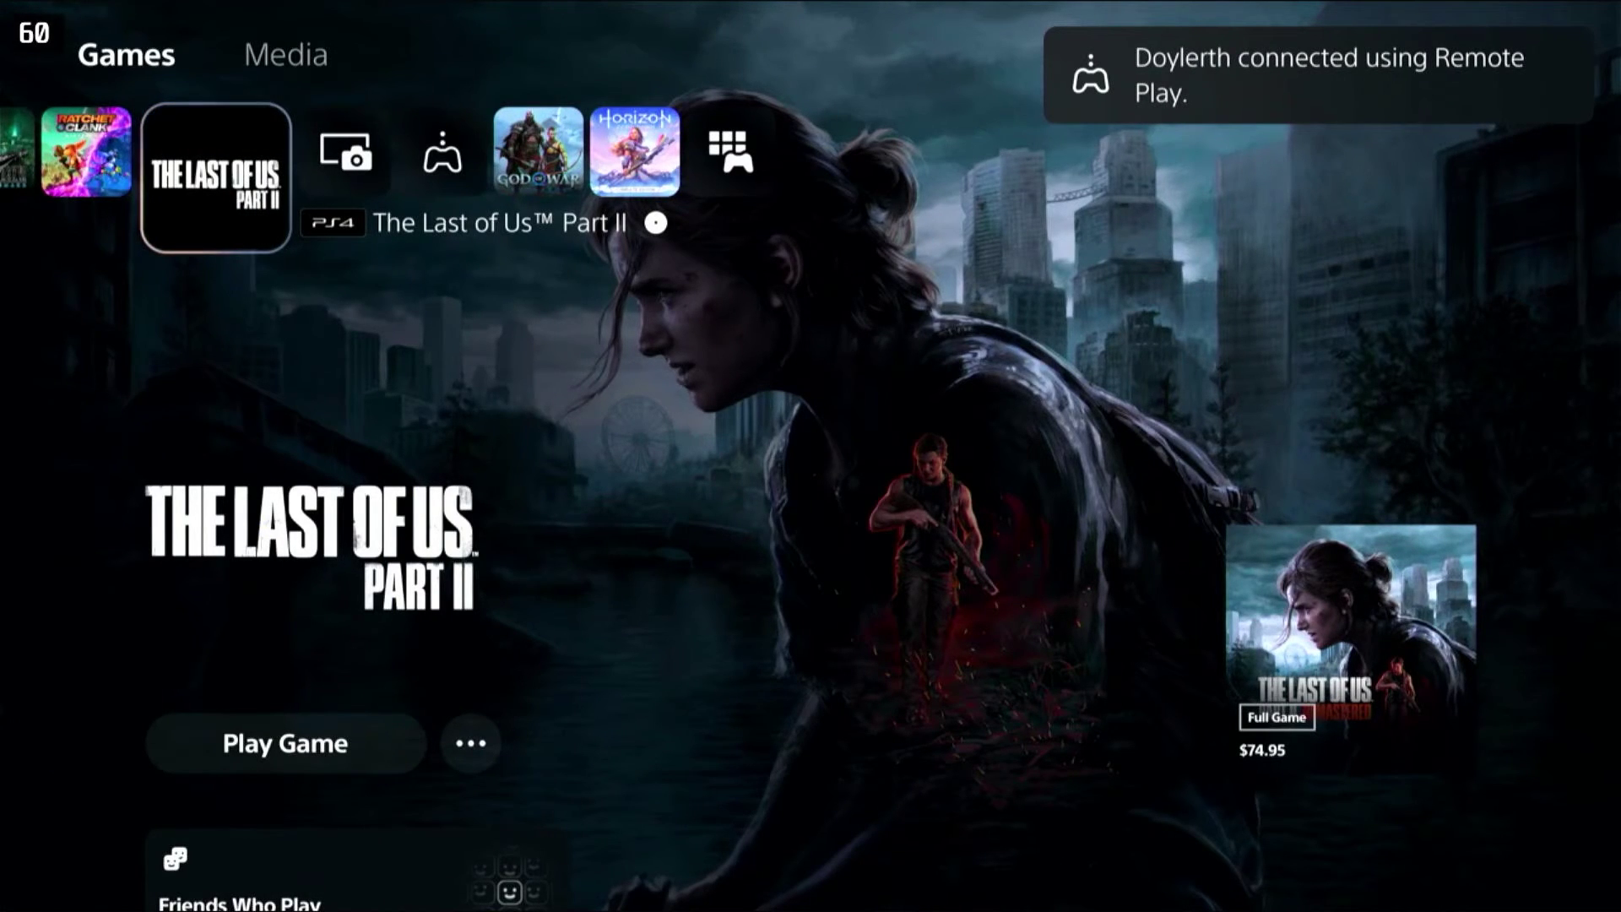
key("Right")
key("Left")
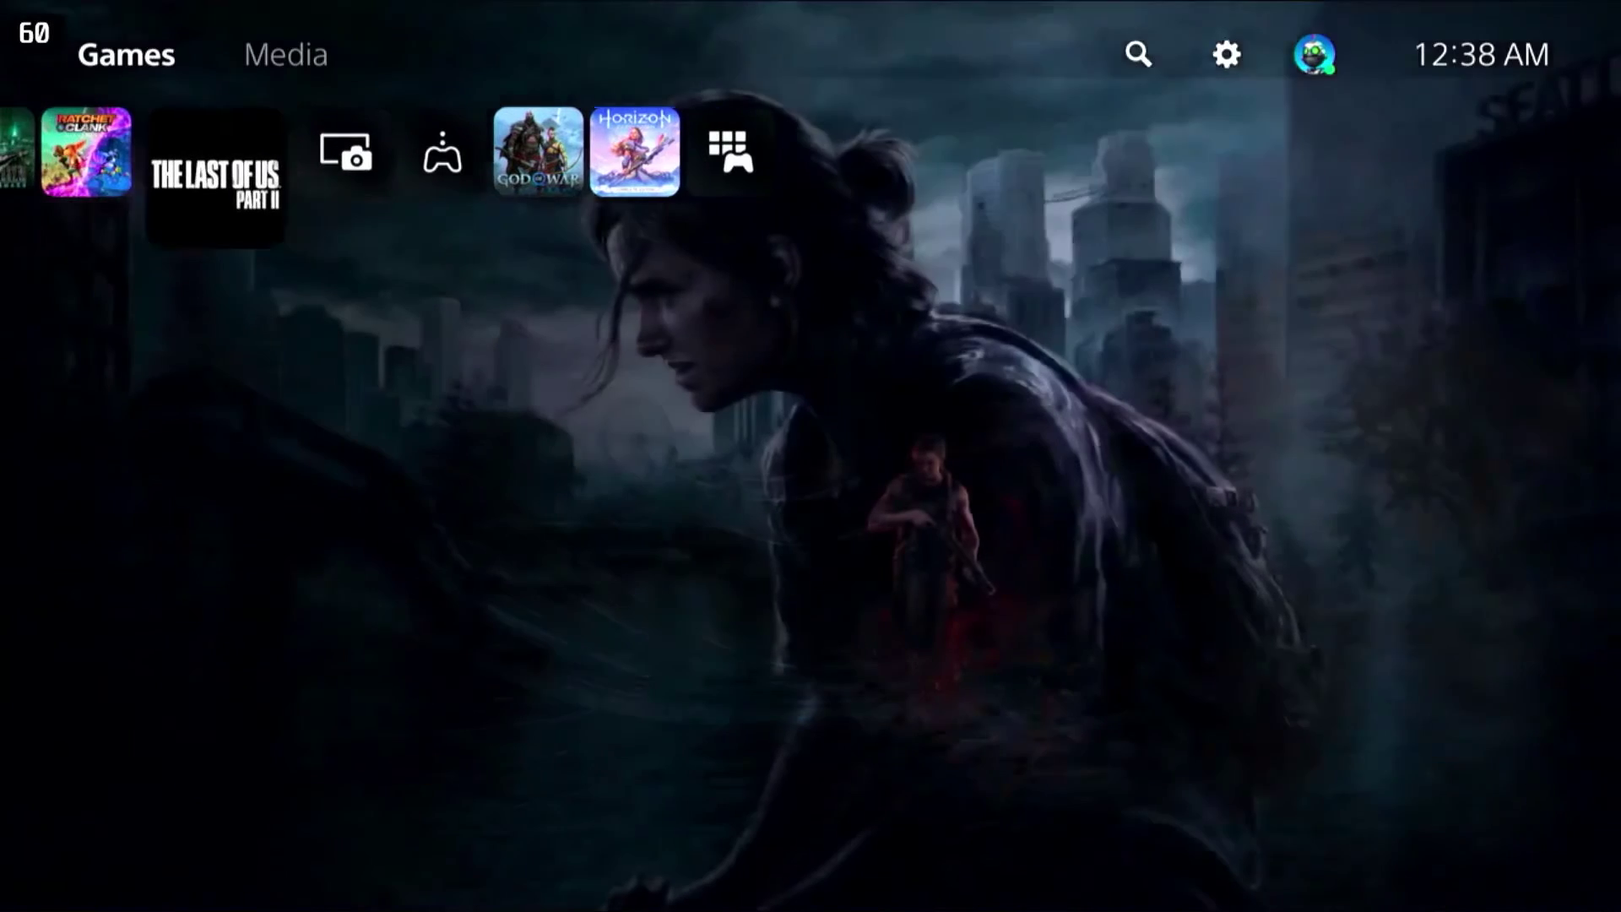
key("Left")
key("Left")
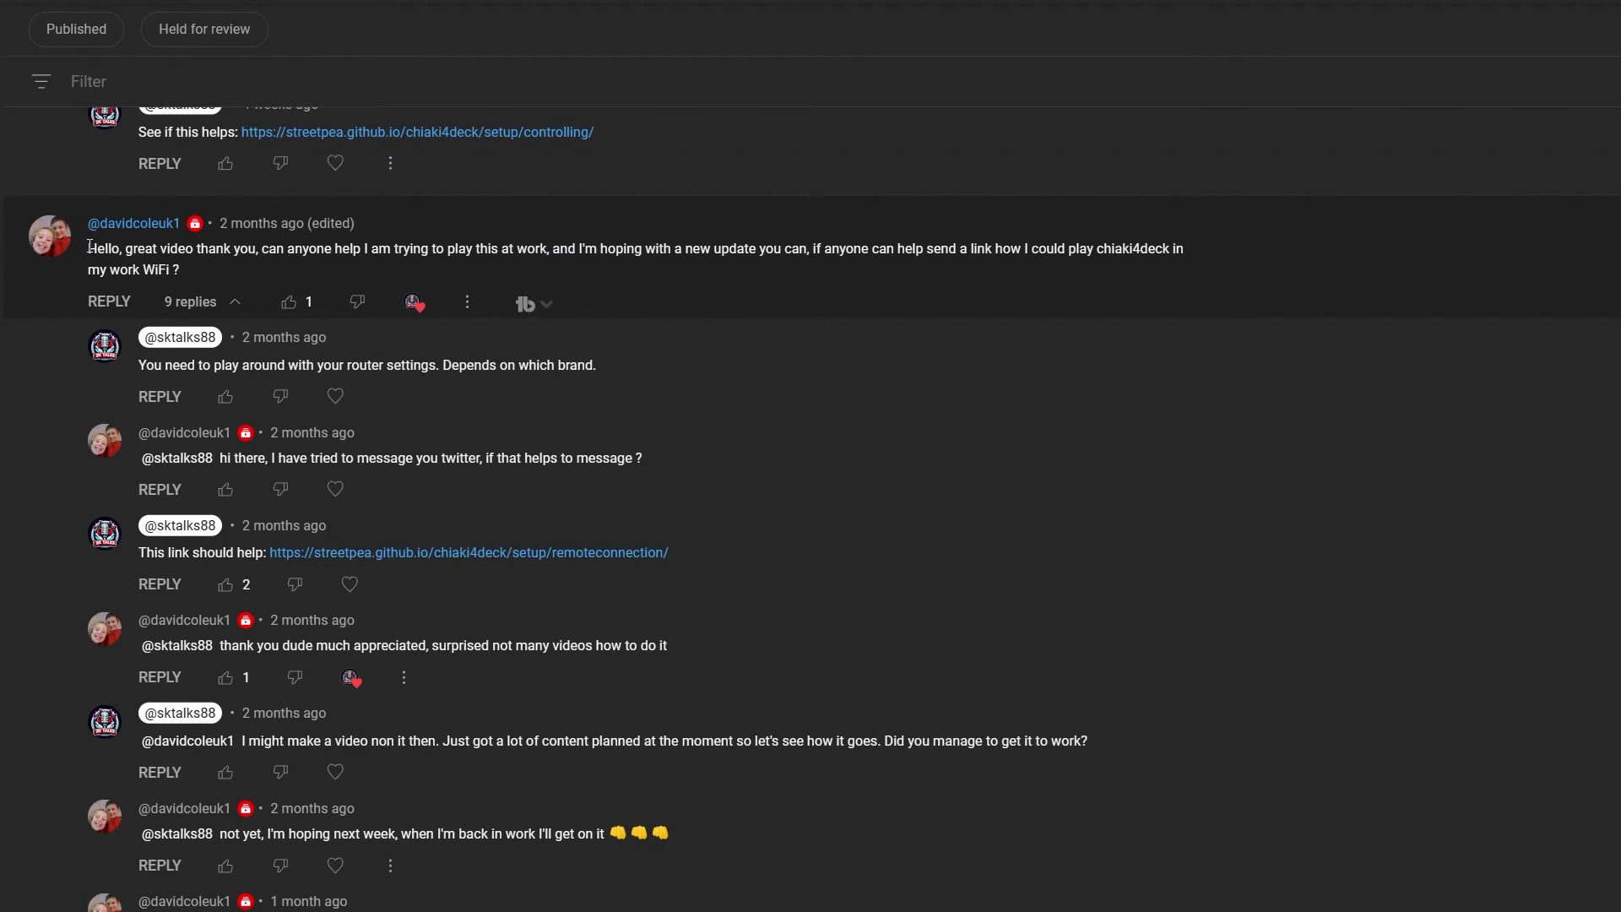
- Highlight the viewer's question about playing over work WiFi and read the chiaki4deck Remote Connection guide from Set Static IP through Test Connection
left_click_drag(87, 251, 189, 270)
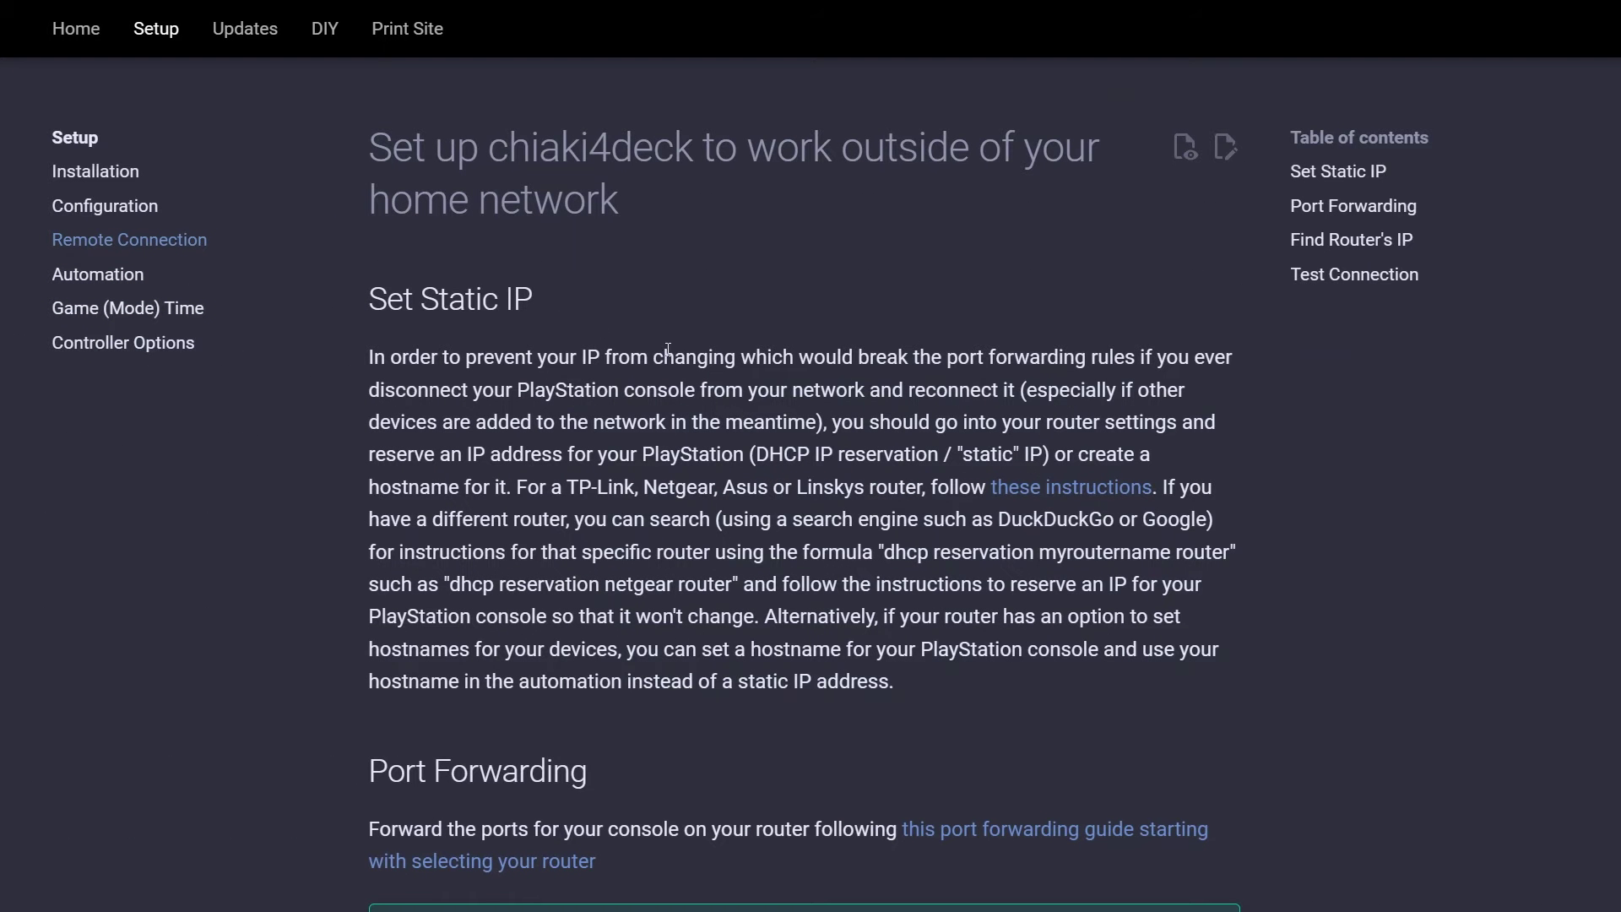
scroll(677, 355, "down", 2)
scroll(678, 359, "down", 2)
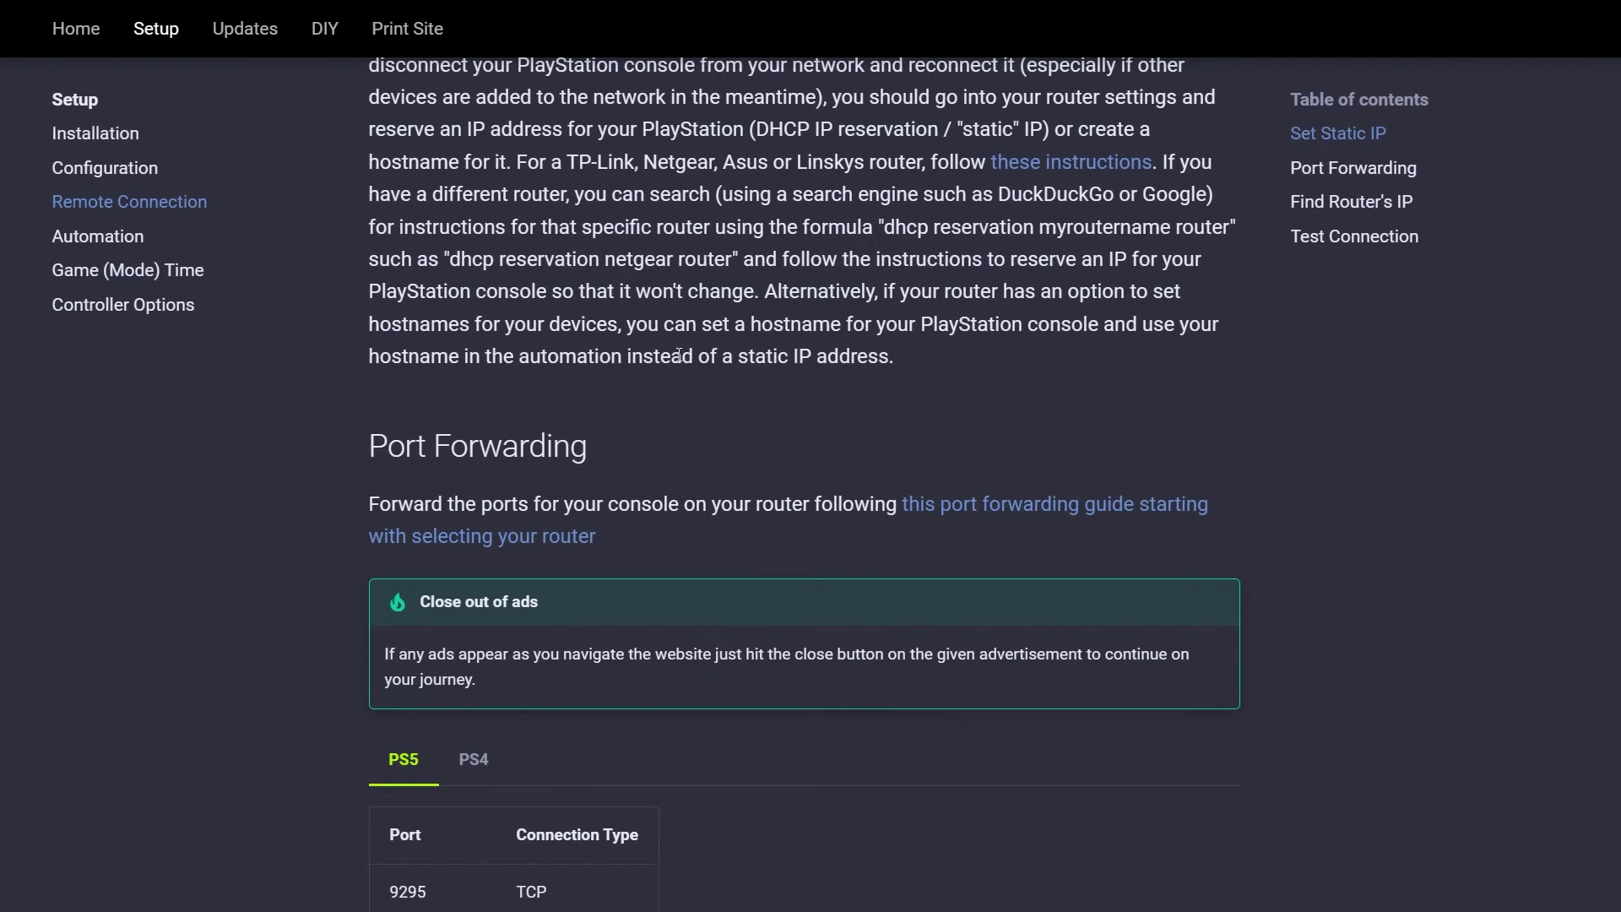
scroll(757, 474, "down", 3)
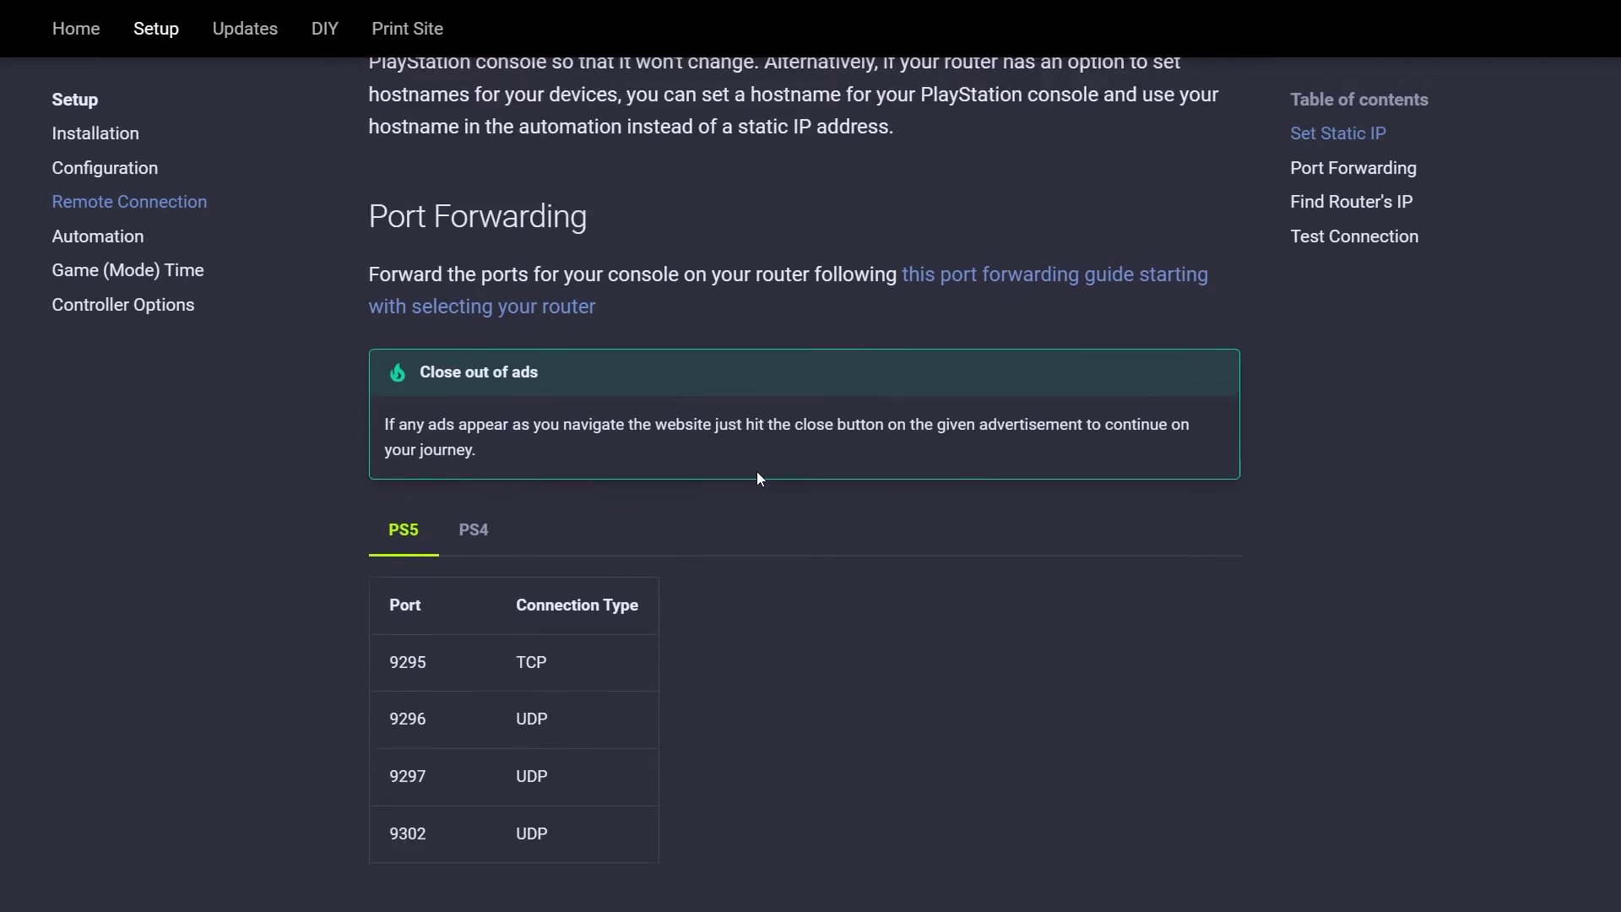
scroll(757, 477, "down", 1)
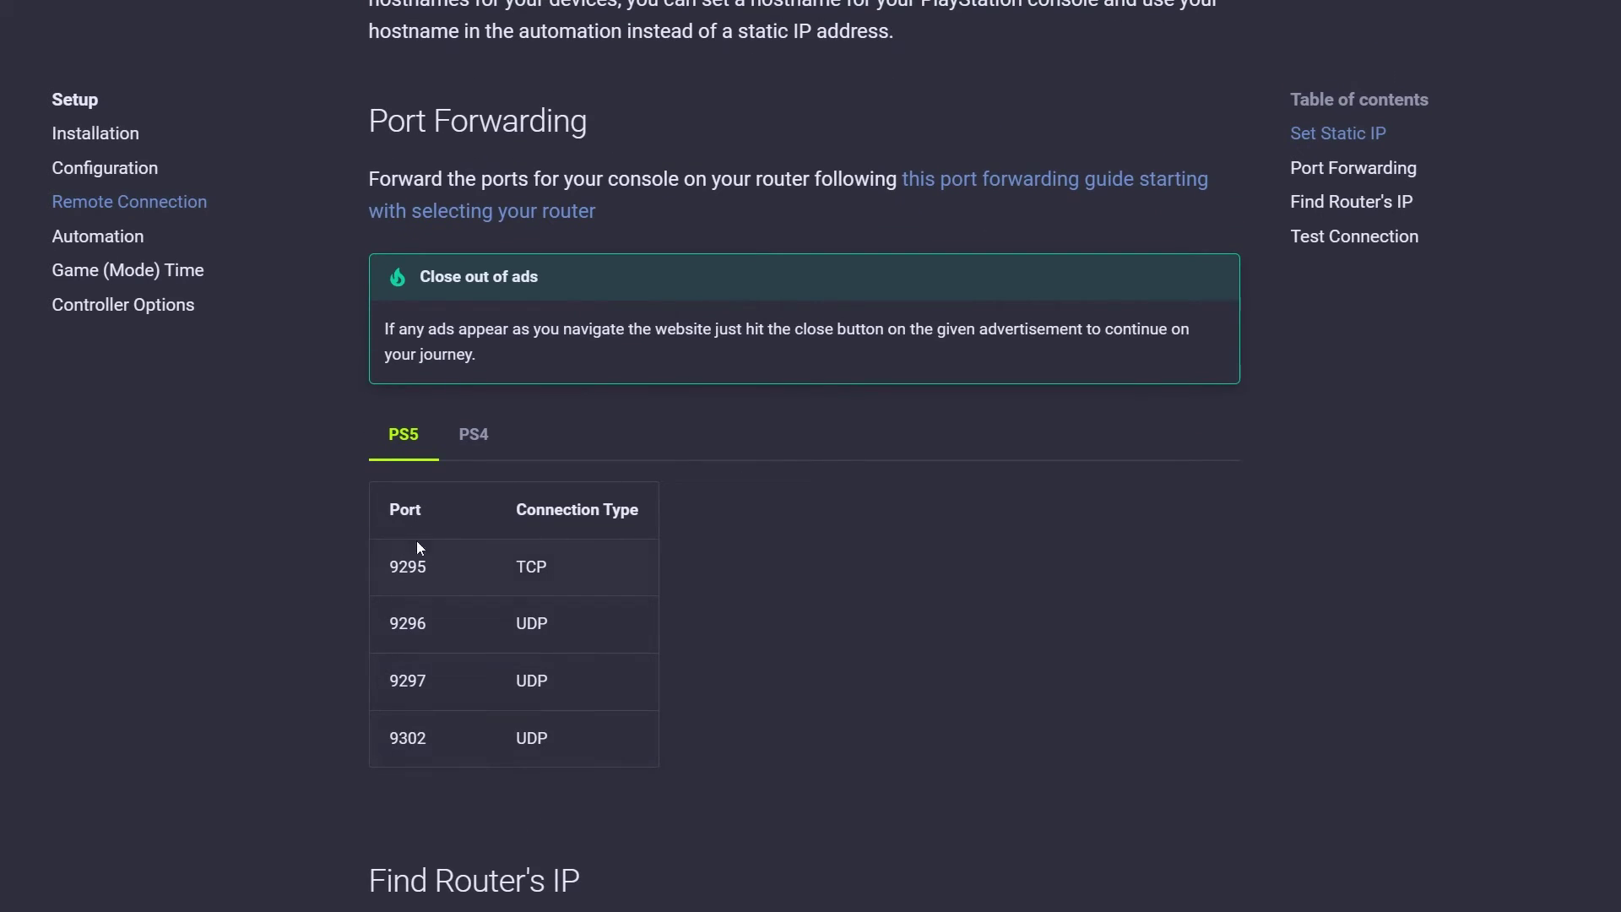
scroll(902, 664, "down", 6)
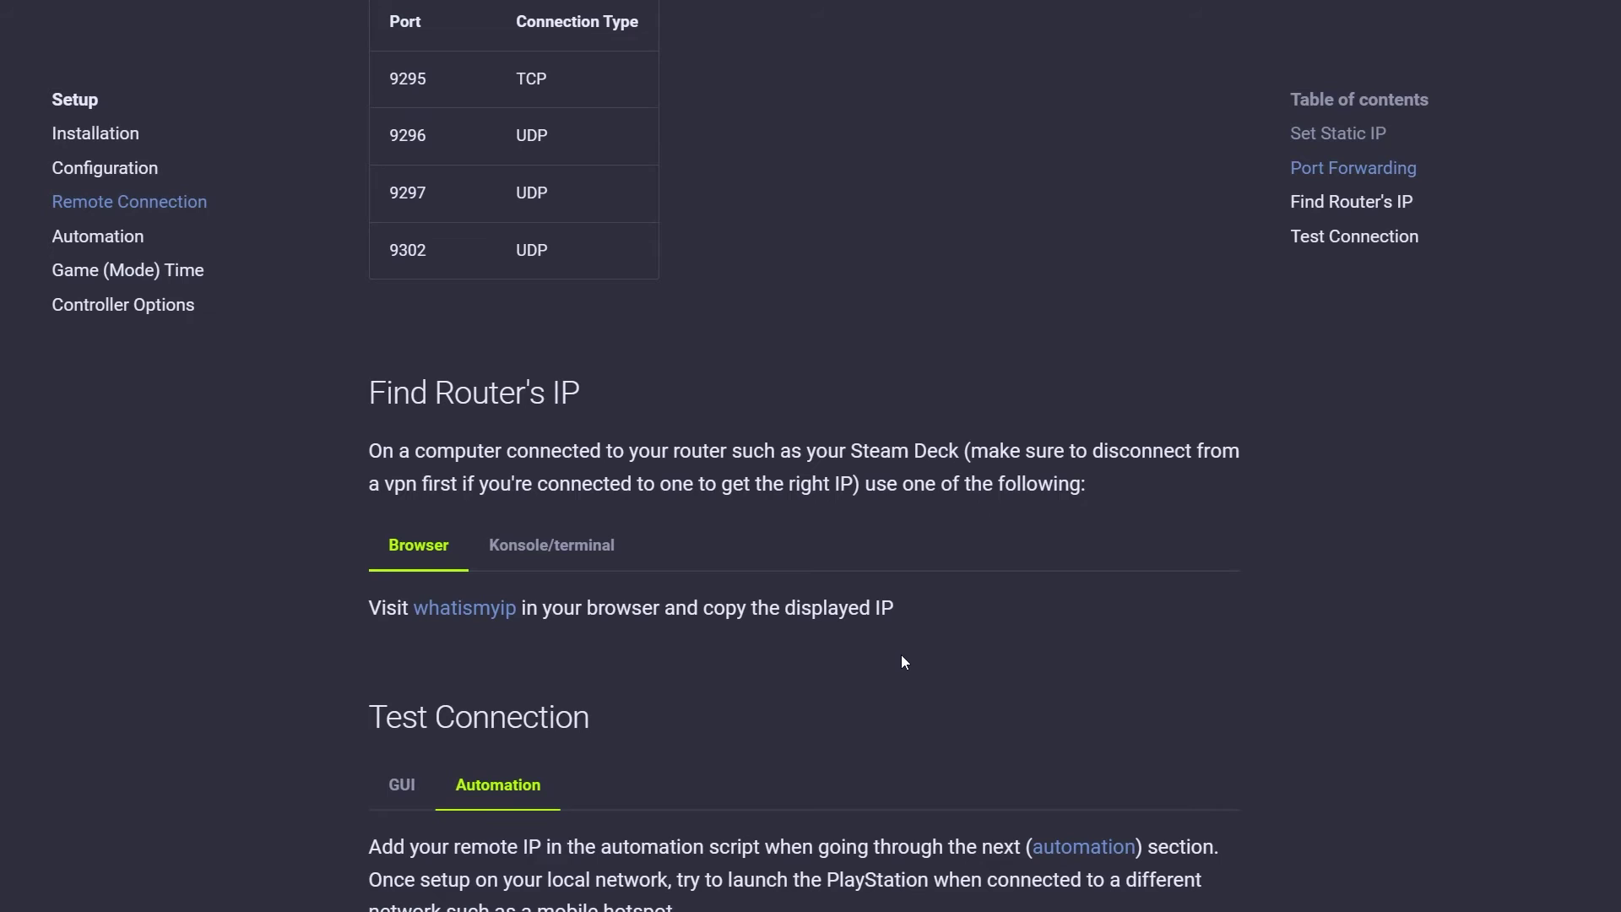
scroll(900, 655, "down", 2)
scroll(902, 660, "down", 2)
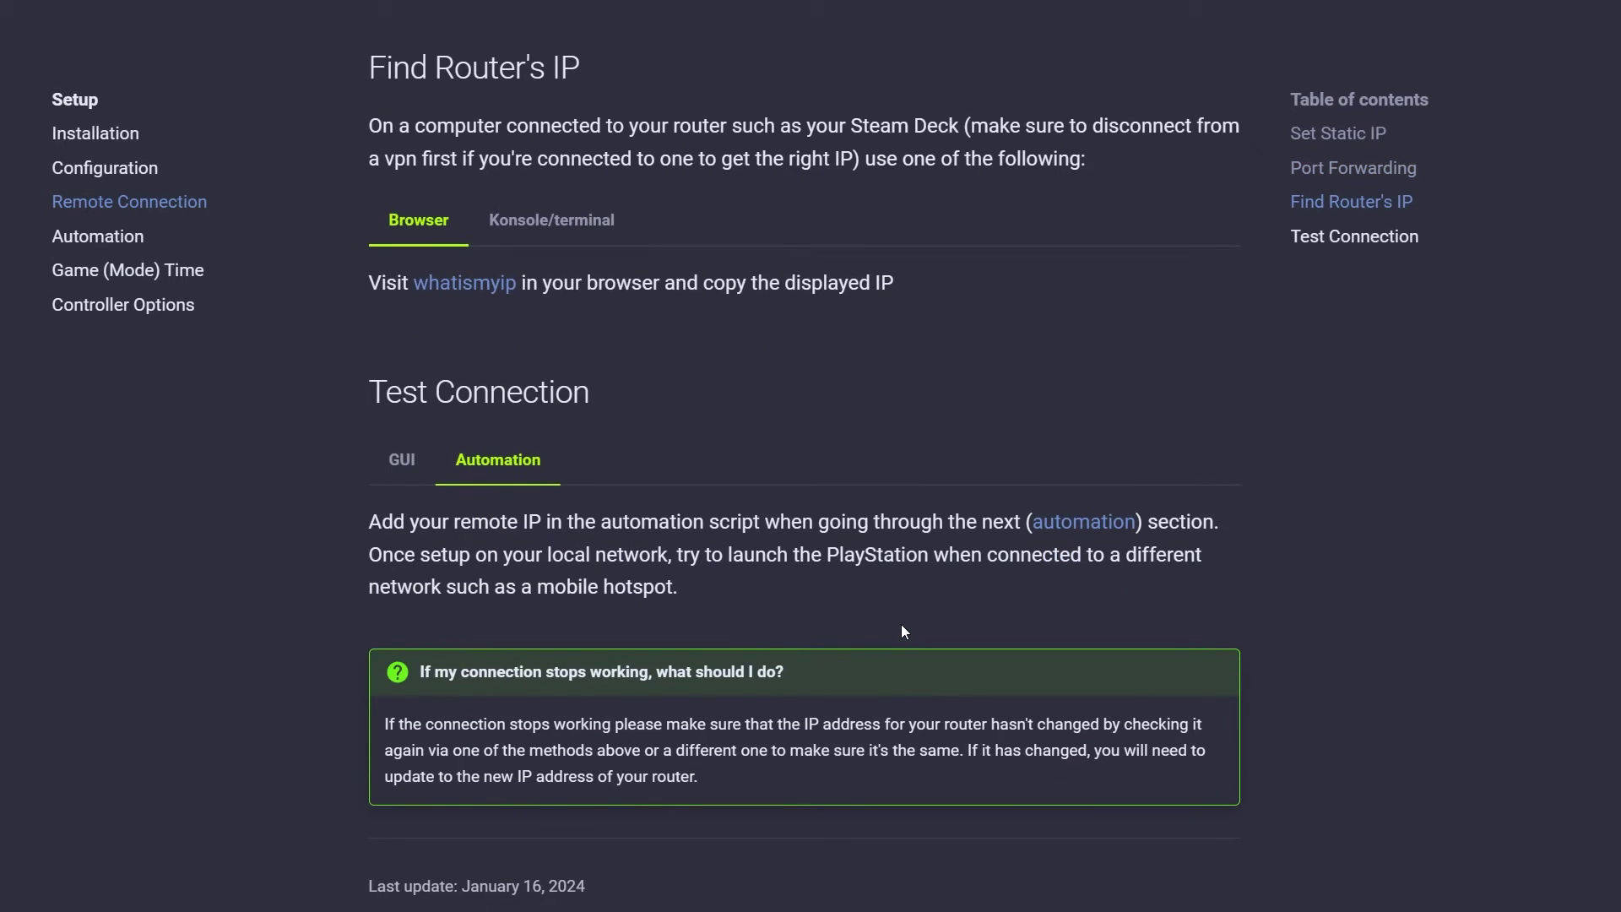